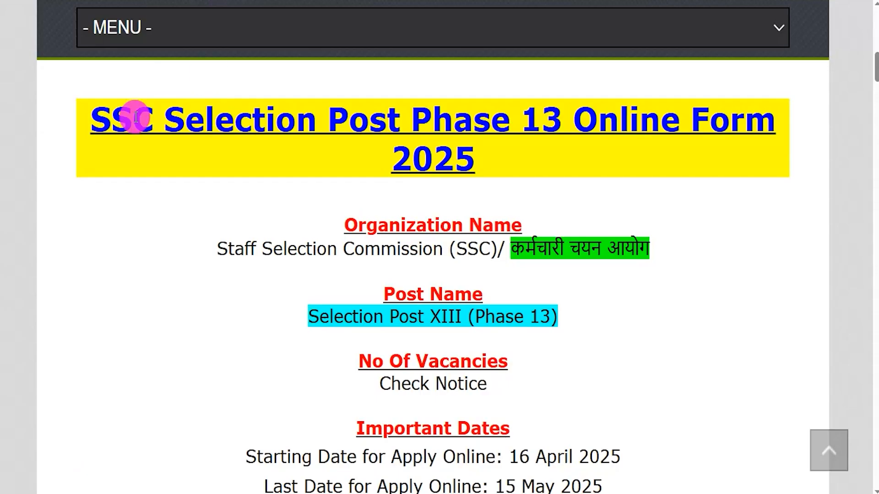
Step: Review the SSC Selection Post Phase 13 article's title, organization, post name and online application dates
left_click_drag(118, 120, 456, 147)
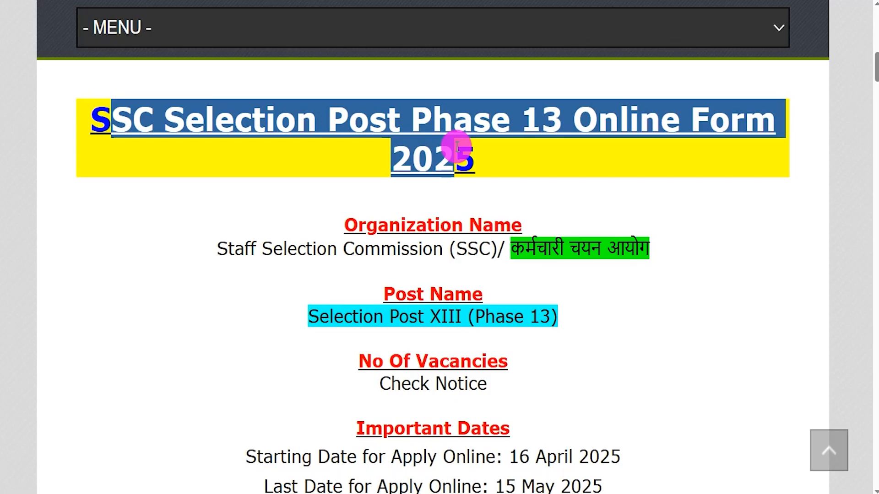
left_click_drag(456, 148, 465, 163)
left_click_drag(229, 249, 635, 248)
left_click_drag(319, 317, 540, 323)
scroll(540, 322, "down", 4)
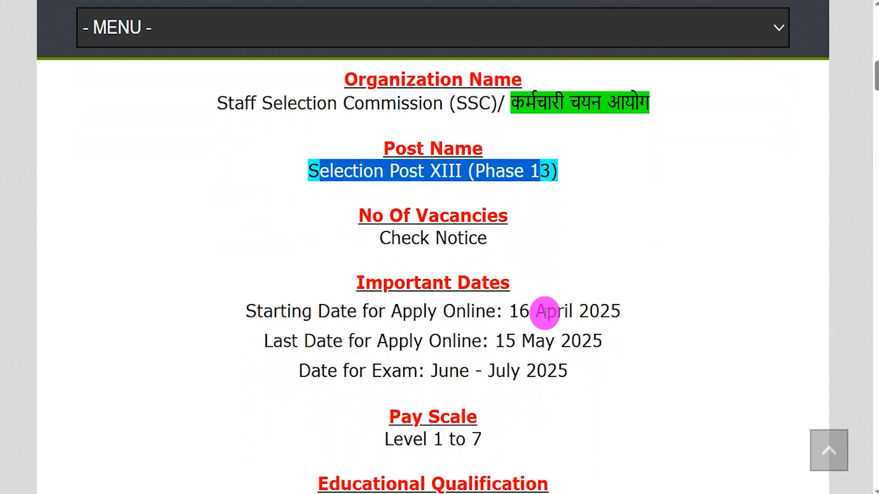
left_click_drag(511, 268, 618, 268)
left_click_drag(495, 297, 600, 295)
scroll(600, 295, "down", 4)
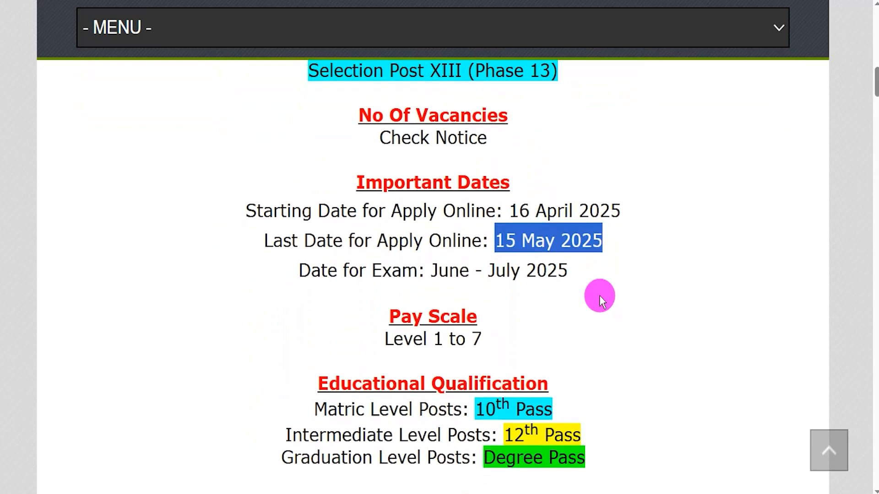
Step: Review the educational qualification, age limit, application fee, selection process and apply mode in the job article
left_click_drag(496, 223, 548, 266)
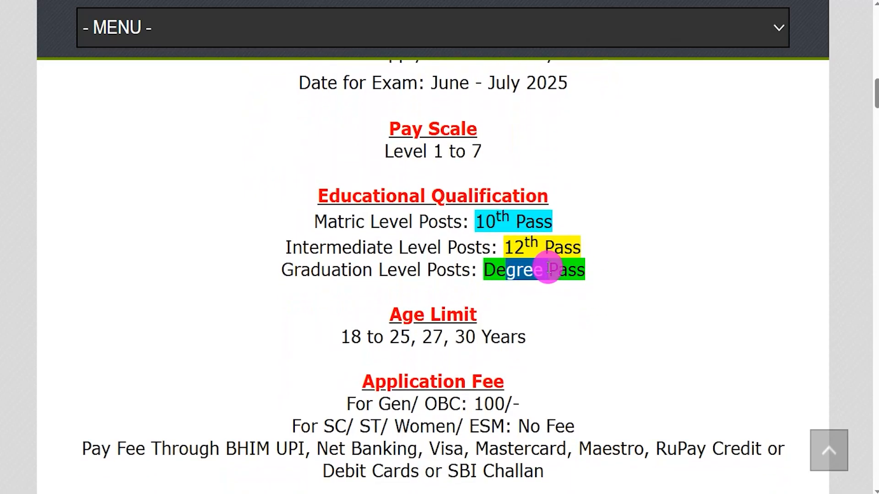
scroll(547, 267, "down", 4)
scroll(548, 267, "down", 3)
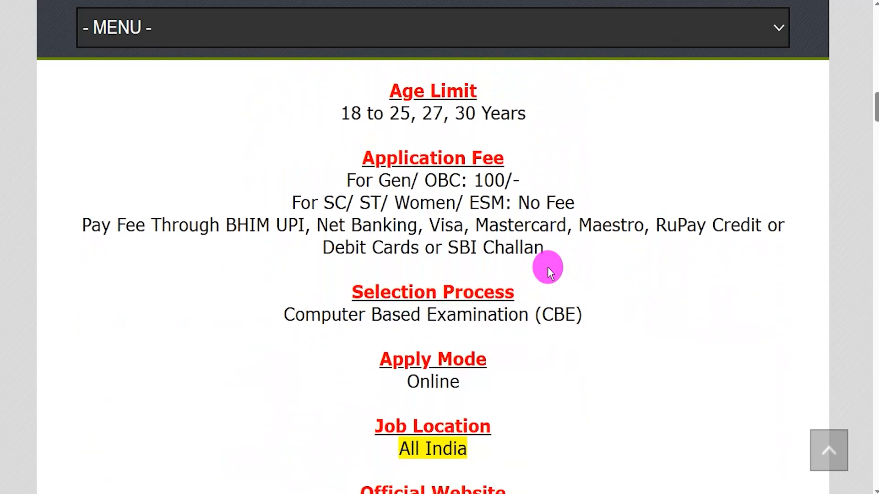
scroll(547, 267, "down", 2)
left_click_drag(407, 280, 459, 280)
scroll(459, 280, "down", 3)
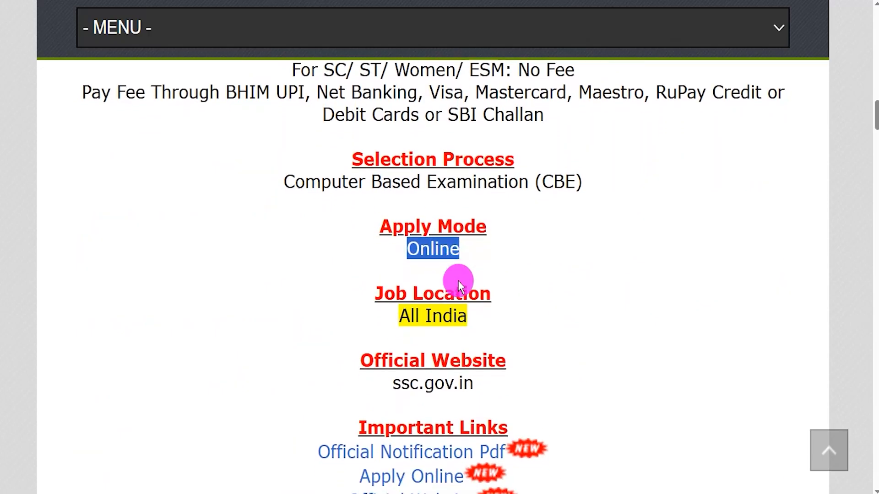
Step: Open the official notification PDF from the article's important links and read the application conditions across its first two pages
left_click_drag(360, 350, 503, 350)
left_click_drag(299, 376, 489, 376)
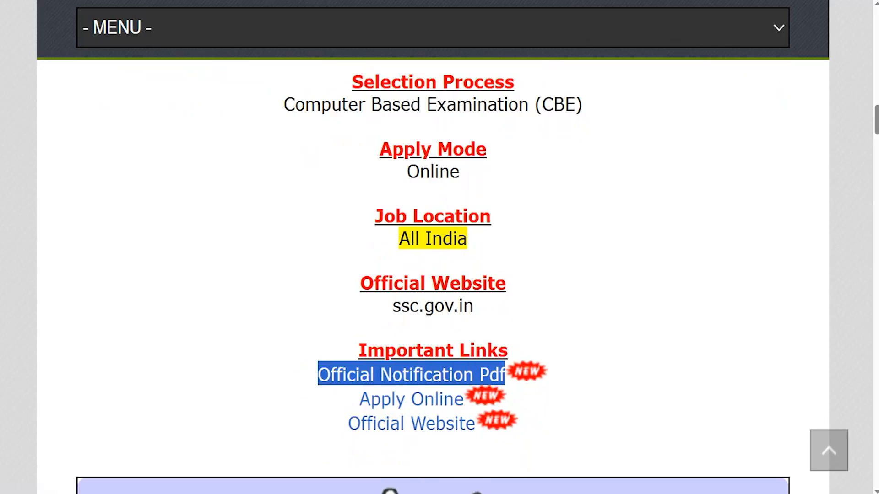
left_click(504, 380)
scroll(407, 188, "down", 3)
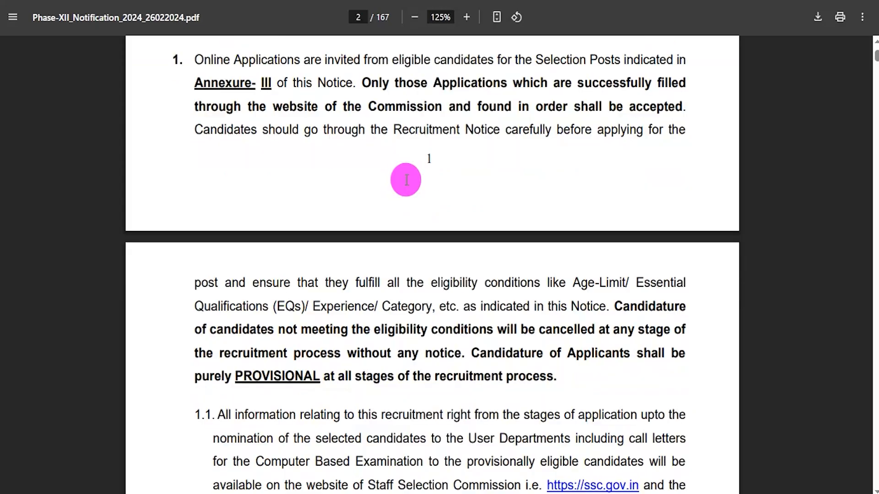
scroll(406, 180, "down", 2)
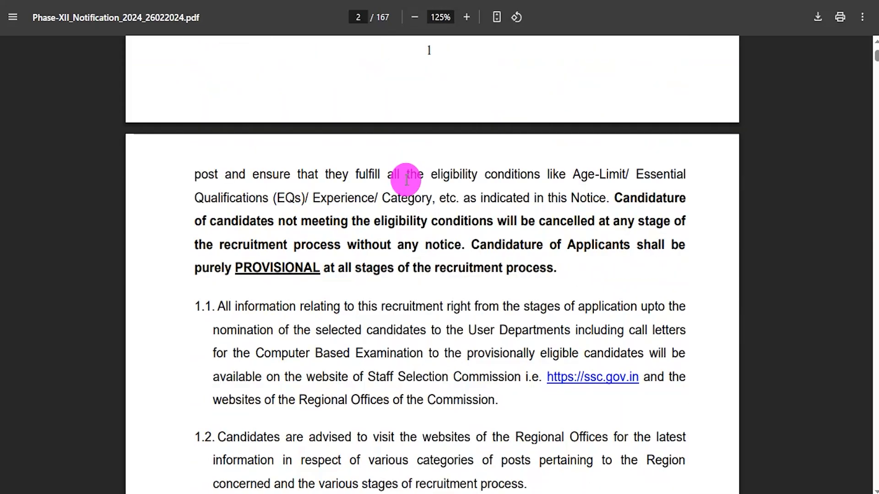
scroll(406, 180, "up", 3)
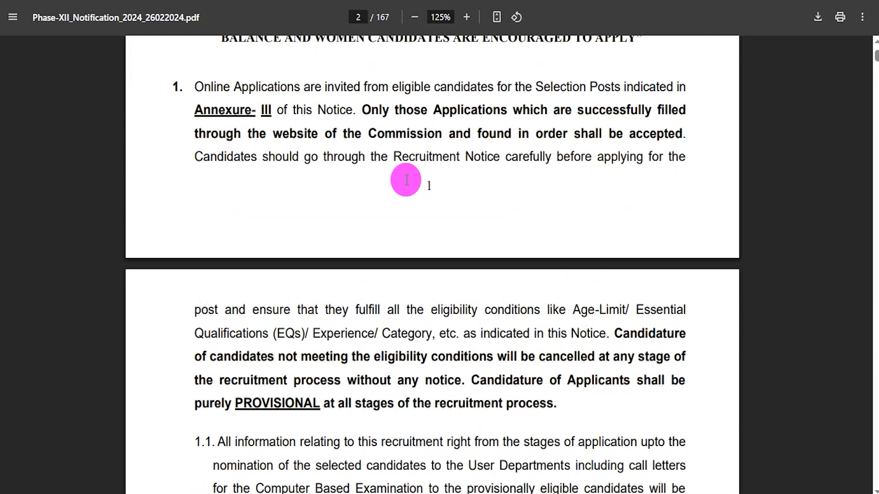
scroll(406, 180, "up", 2)
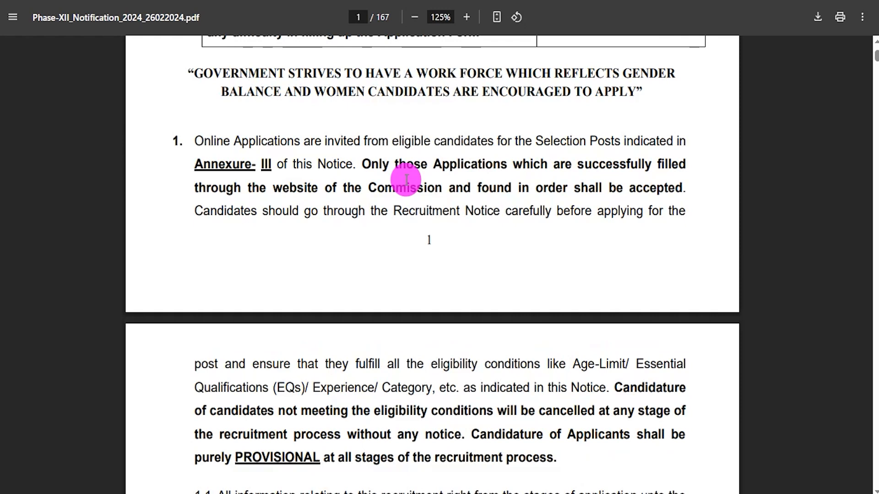
scroll(406, 180, "down", 2)
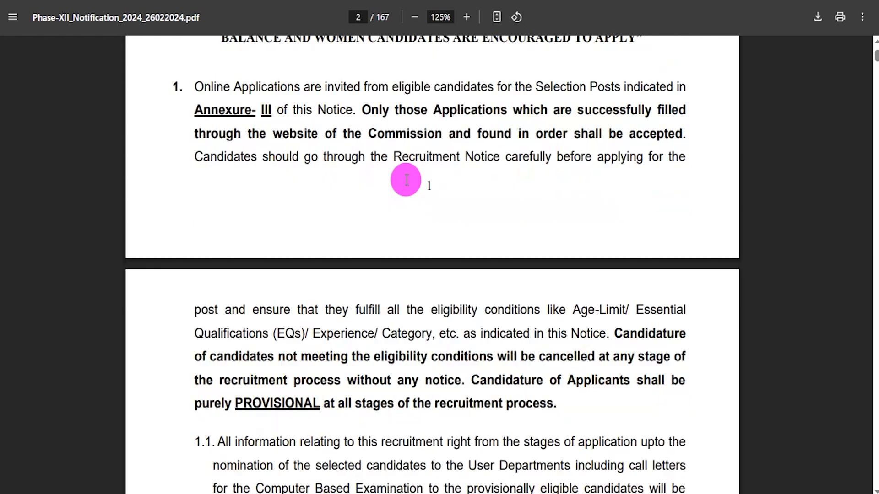
scroll(406, 180, "down", 3)
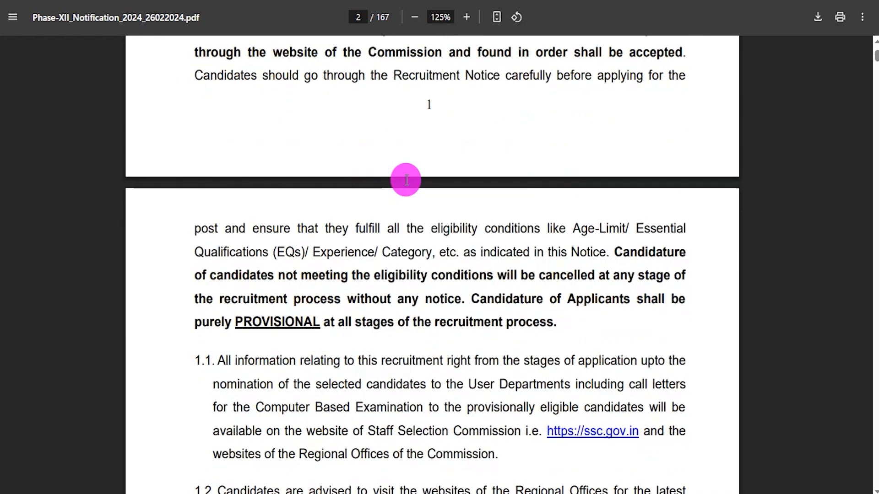
scroll(406, 180, "down", 1)
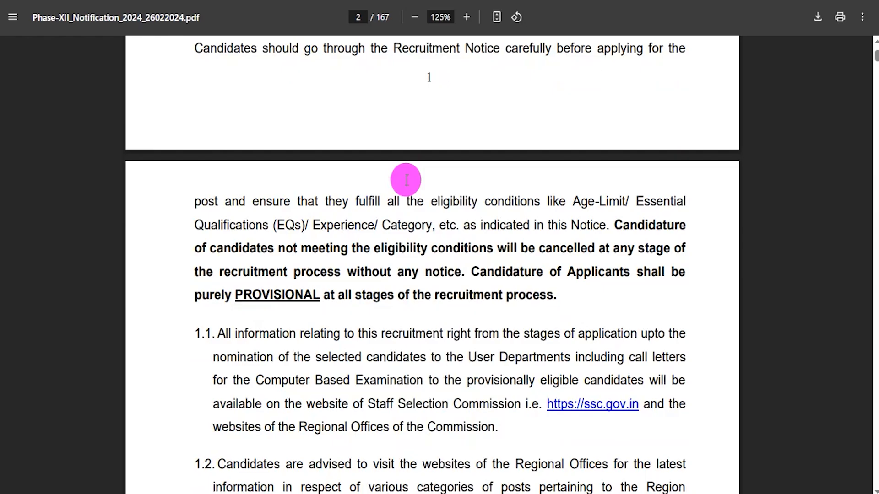
left_click_drag(281, 200, 330, 211)
left_click(371, 365)
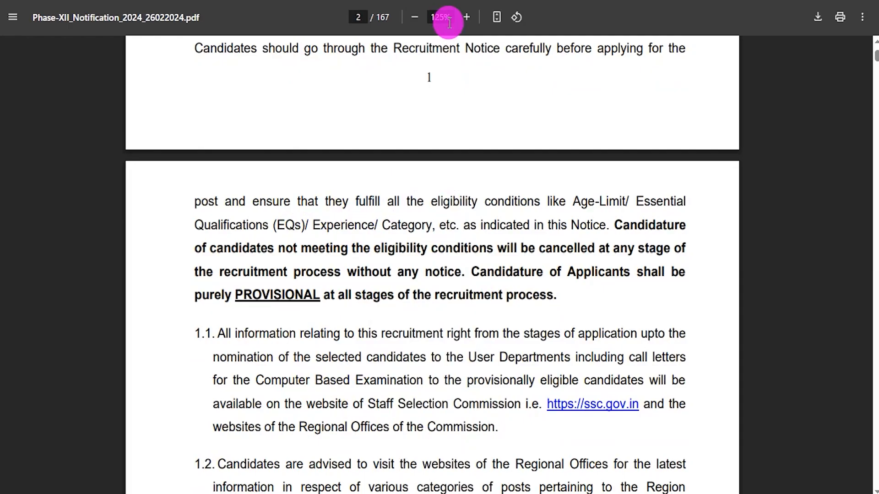
Step: Return to the job article, follow its online application link to the Staff Selection Commission site, and open the candidate login form
left_click(220, 1)
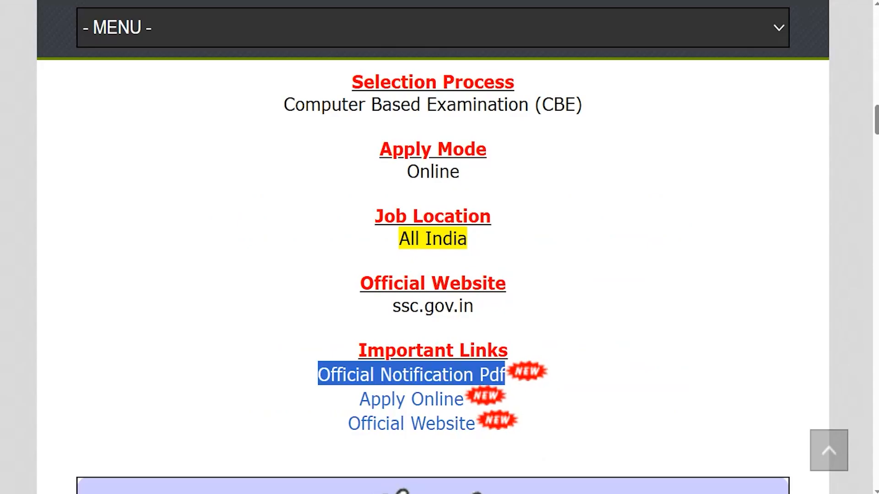
left_click_drag(345, 404, 462, 403)
left_click_drag(337, 399, 458, 401)
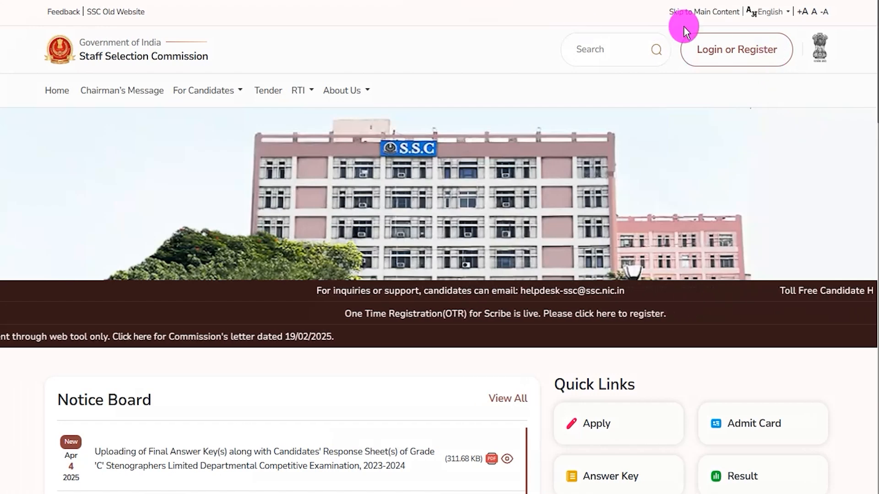
left_click(740, 49)
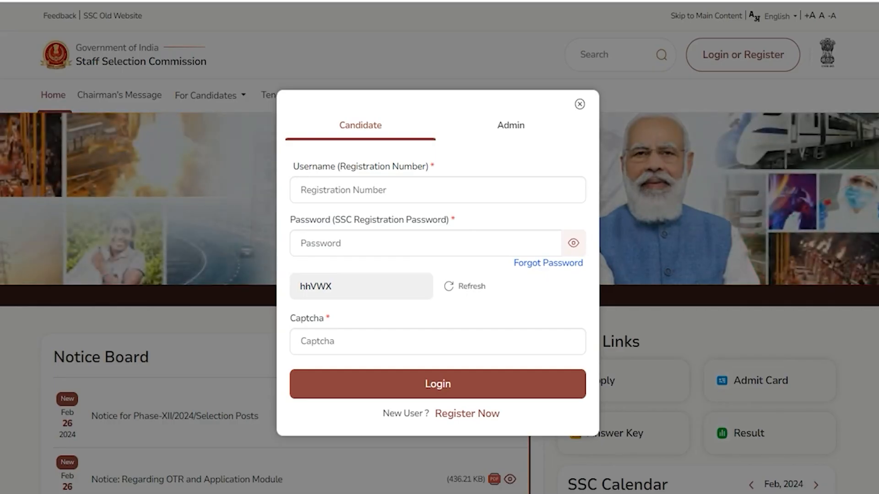
Step: Look over the registration number, password and captcha fields, and start registration as a new user
left_click(392, 182)
left_click(372, 246)
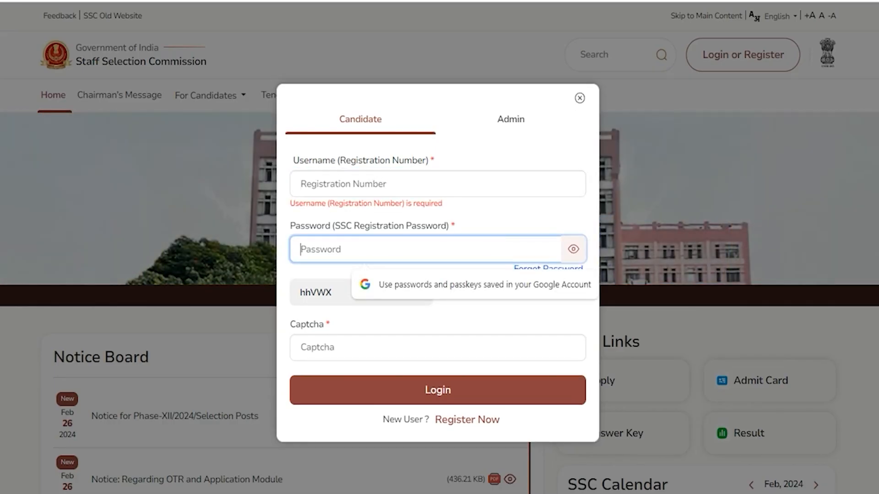
left_click(331, 349)
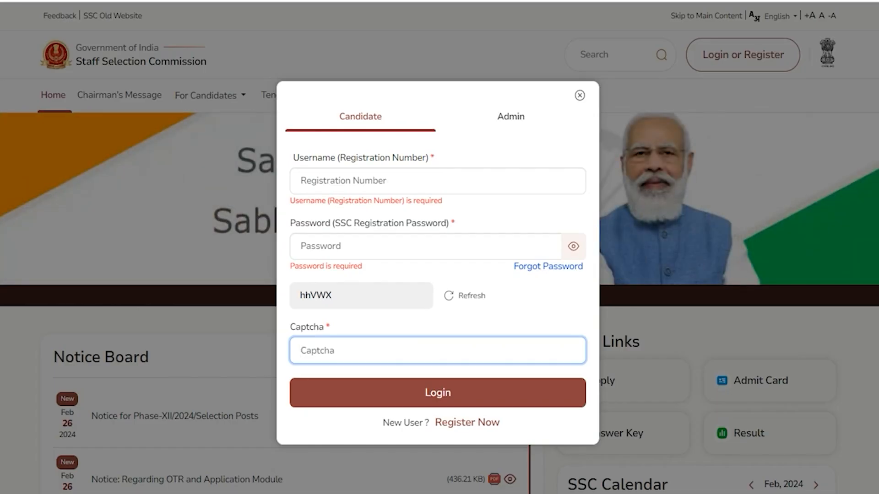
left_click(458, 421)
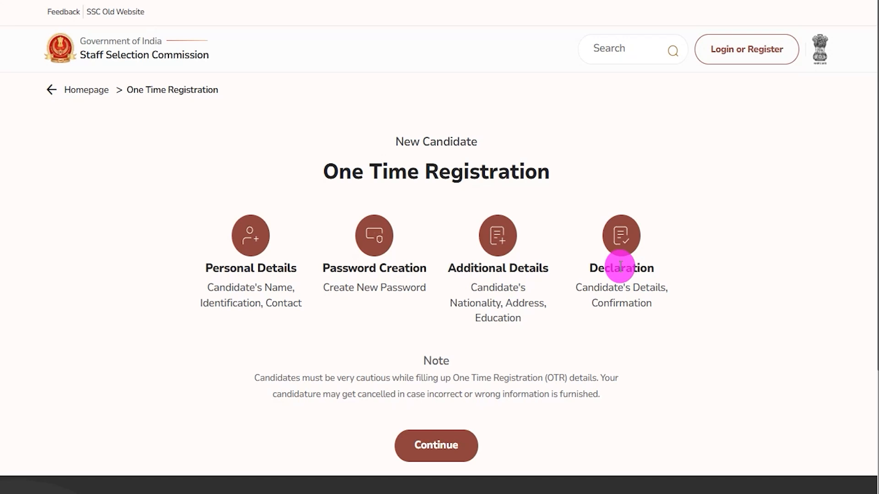
Step: Review the four One Time Registration stages and continue to the Personal Details form
left_click_drag(340, 172, 530, 170)
left_click_drag(213, 268, 409, 269)
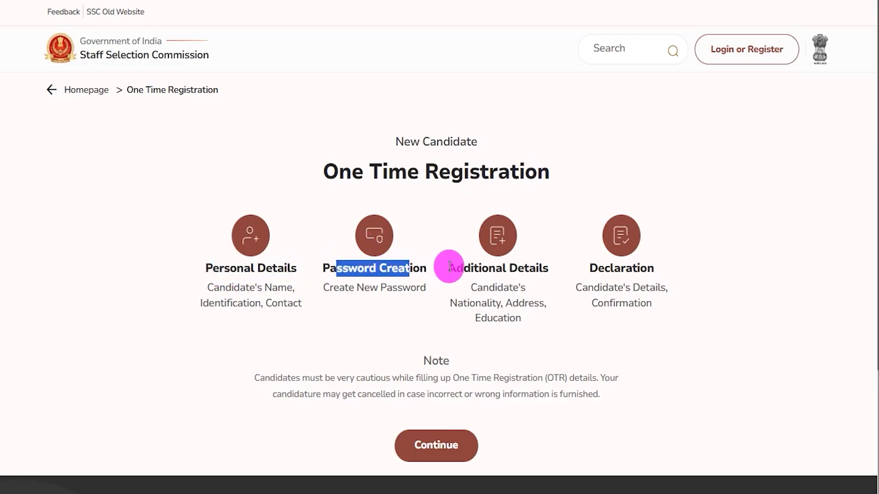
left_click_drag(468, 268, 531, 269)
left_click_drag(597, 269, 642, 272)
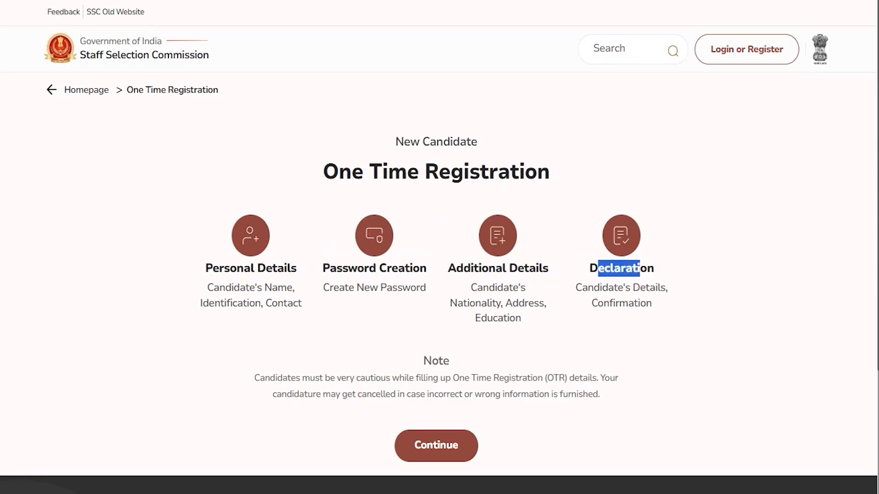
mouse_move(383, 418)
left_mouse_down()
mouse_move(488, 452)
mouse_move(492, 472)
left_mouse_up()
left_click(457, 446)
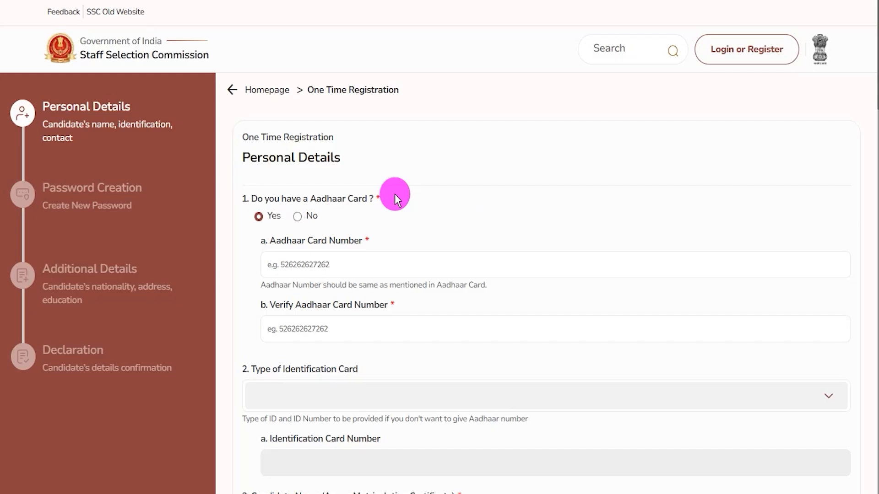
Step: Examine the Aadhaar Card question and its card number and verification fields in the Personal Details form
left_click_drag(257, 157, 308, 159)
scroll(354, 183, "down", 3)
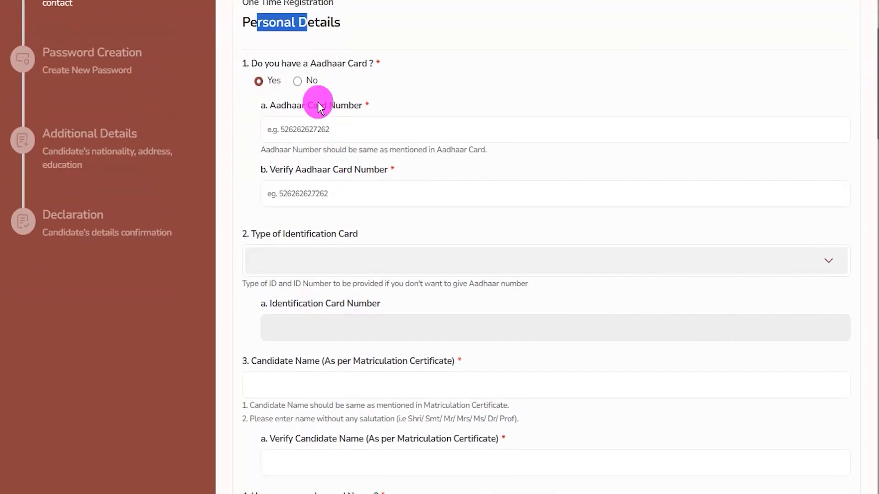
left_click_drag(265, 66, 341, 66)
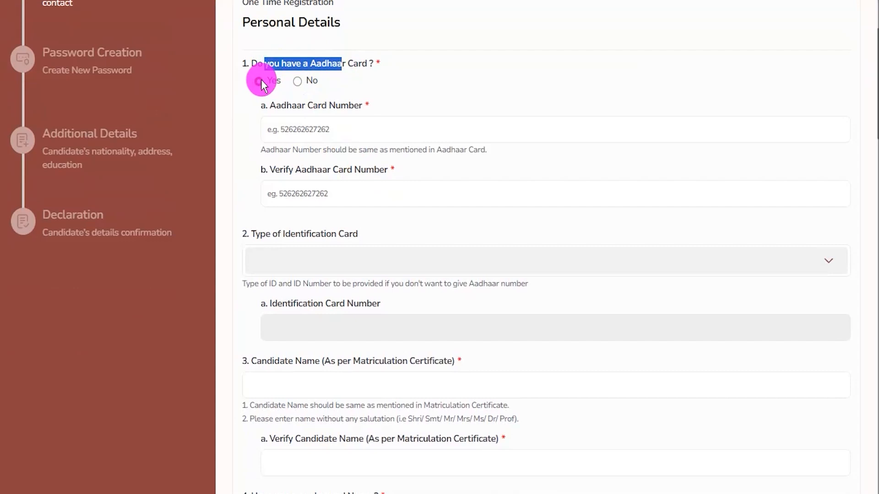
left_click(297, 129)
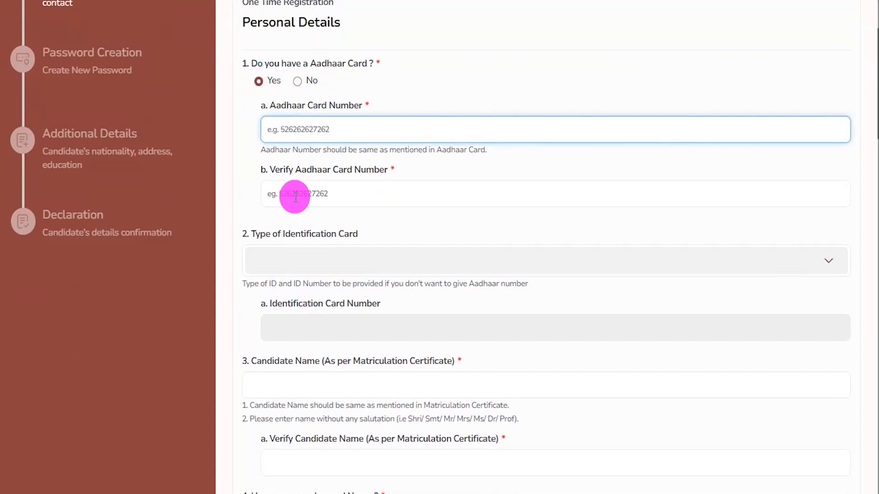
left_click(270, 193)
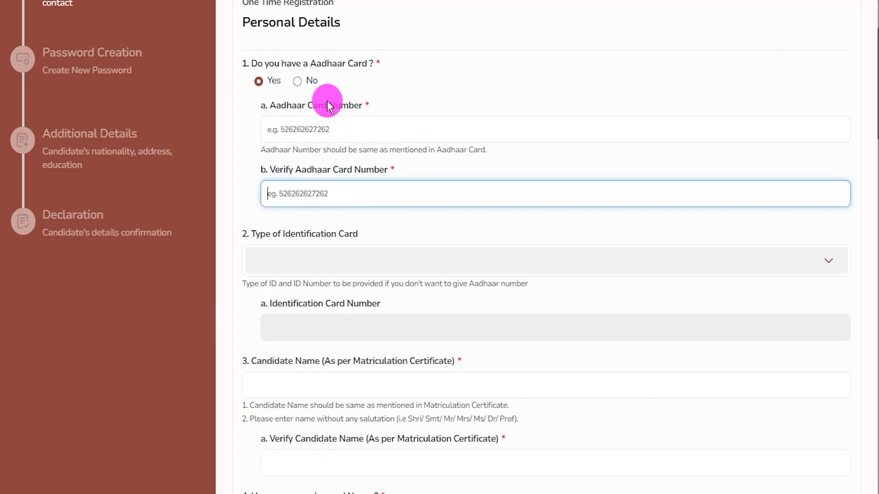
Step: Try answering No to the Aadhaar Card question with Voter ID Card as identification type, and switch the answer back to Yes
left_click(298, 81)
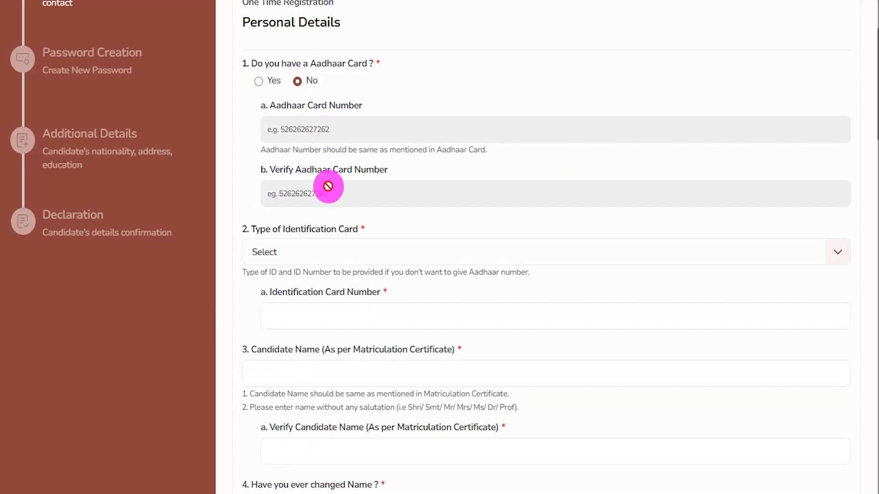
left_click(321, 252)
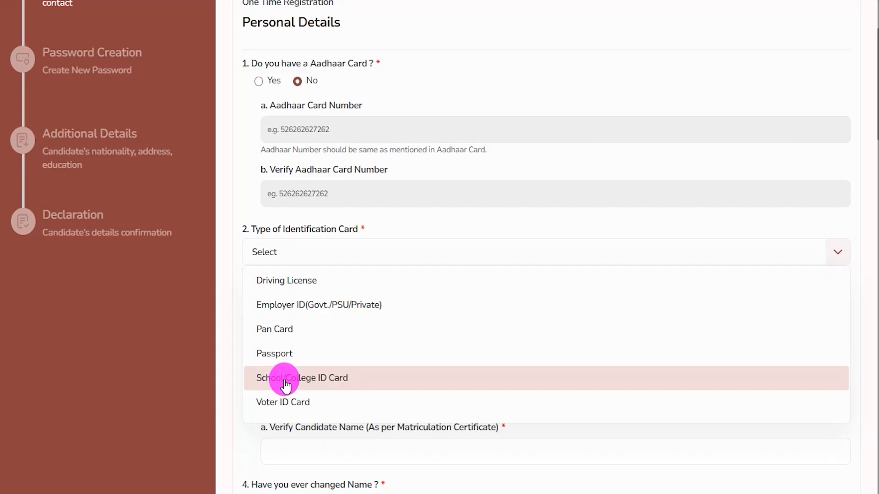
left_click(300, 405)
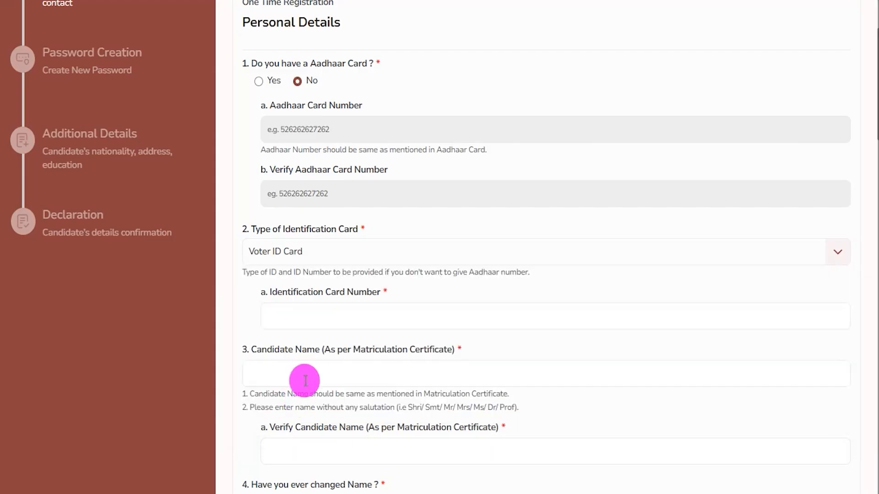
left_click(314, 315)
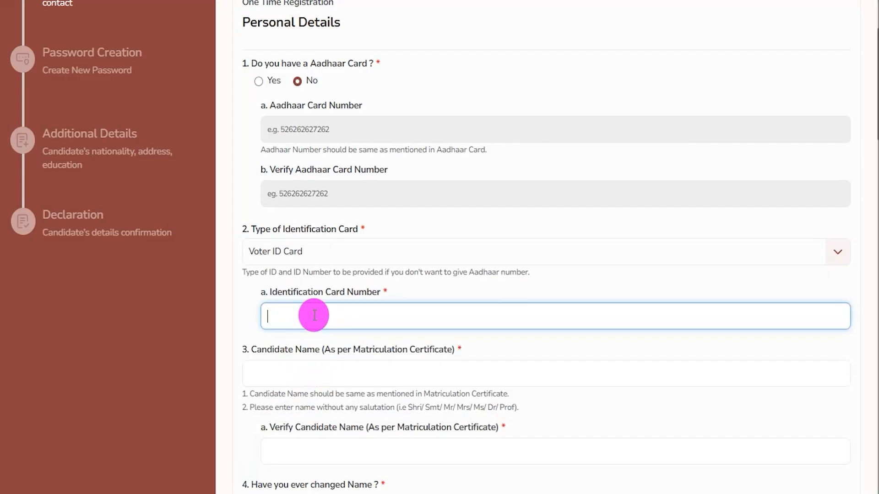
left_click(259, 82)
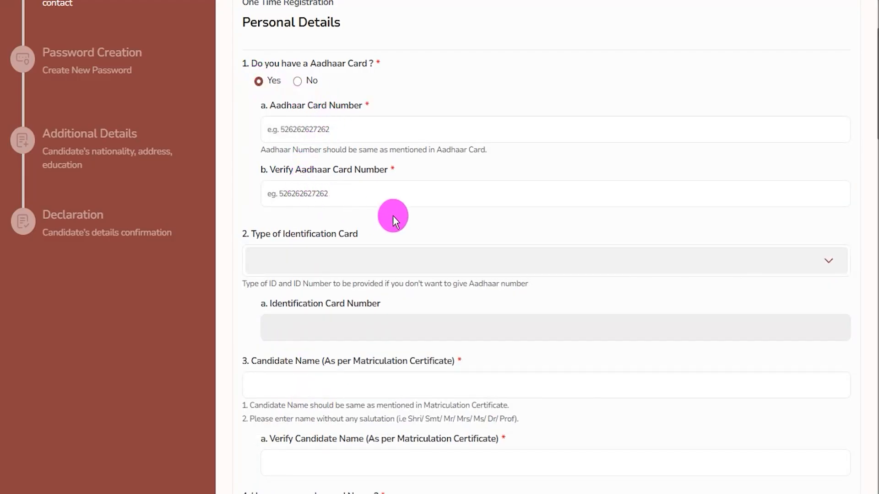
Step: Examine the Candidate Name and Verify Candidate Name fields and the note about leaving out salutations
scroll(348, 290, "down", 4)
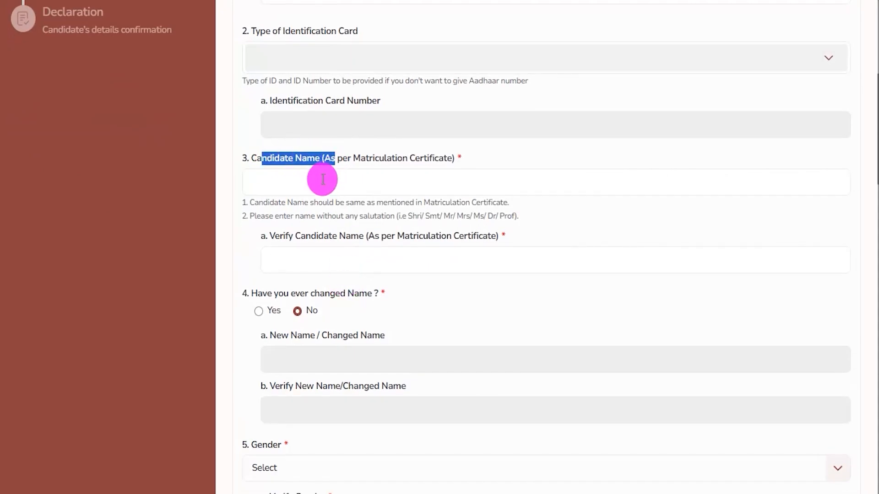
left_click(320, 181)
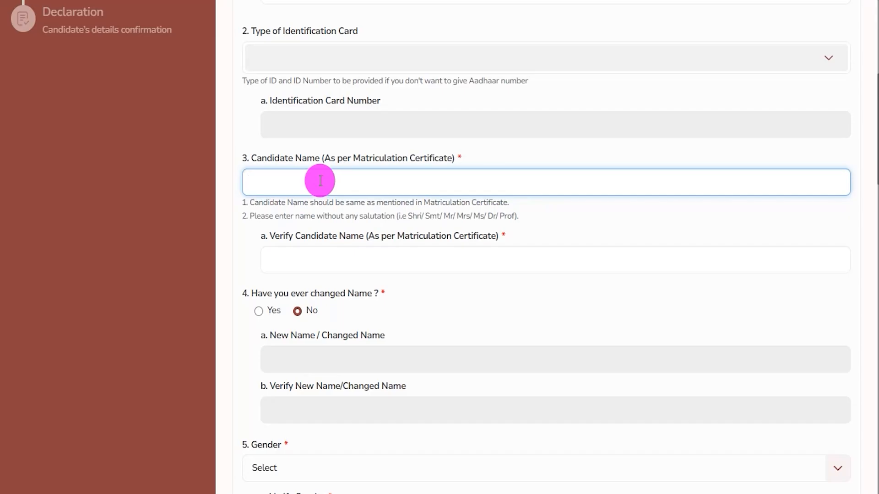
left_click(312, 261)
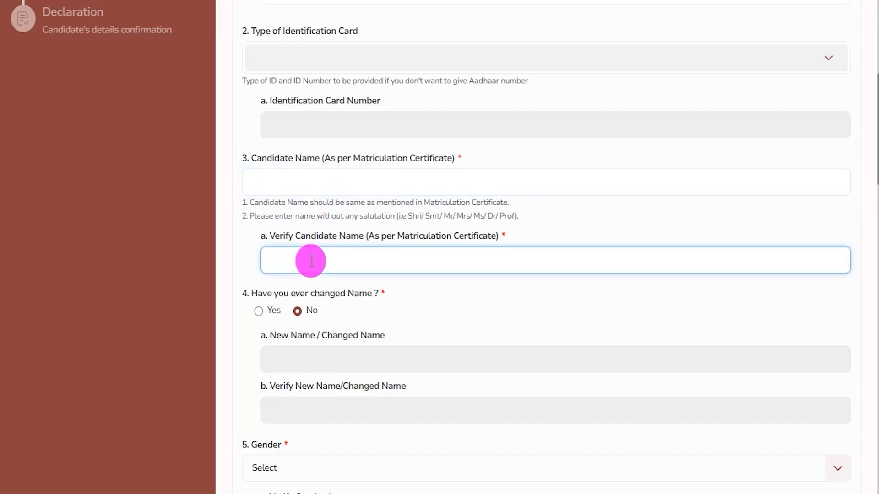
left_click_drag(411, 216, 511, 212)
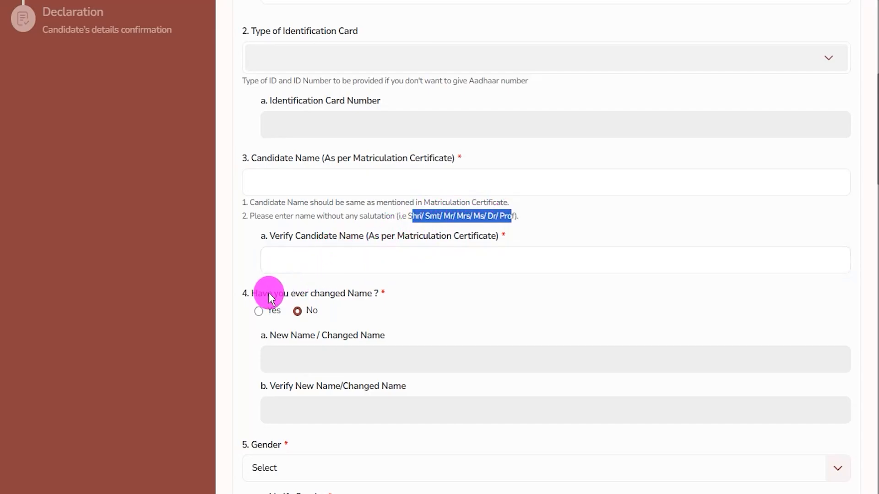
Step: Try answering Yes to the changed-name question, look over the new name and verification fields, and switch the answer back to No
left_click_drag(258, 293, 343, 297)
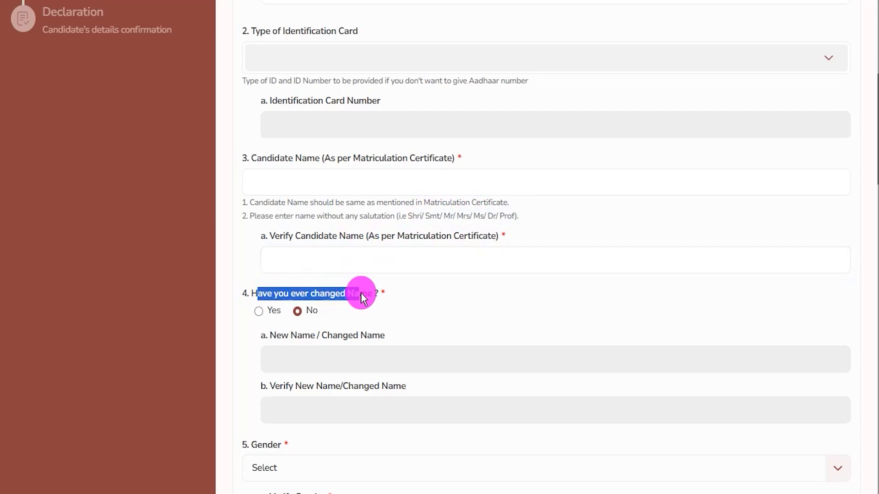
left_click(259, 312)
scroll(315, 312, "down", 3)
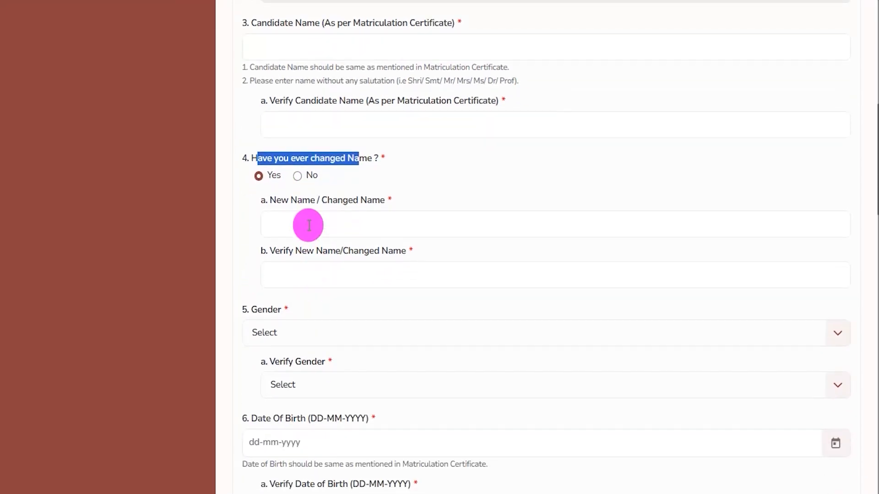
left_click(309, 225)
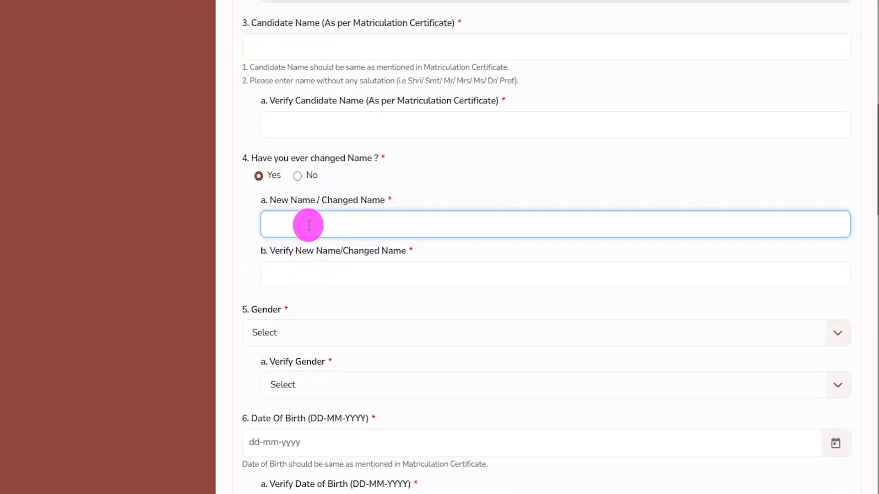
left_click_drag(283, 252, 378, 255)
left_click(342, 275)
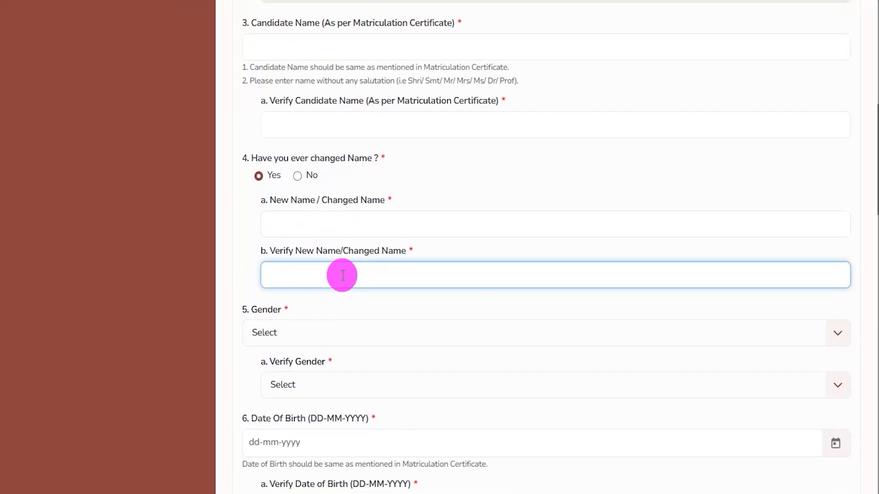
left_click(298, 176)
left_click(297, 178)
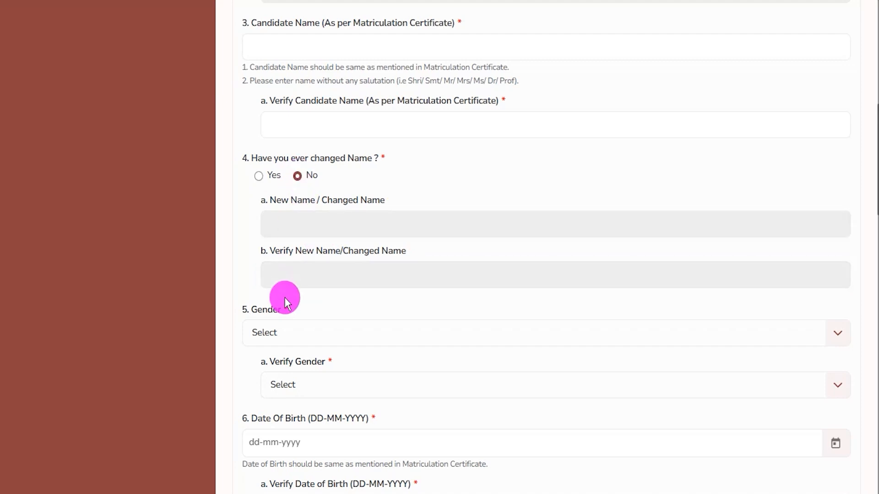
Step: Set both Gender and Verify Gender to Male
scroll(329, 290, "down", 3)
left_click(304, 199)
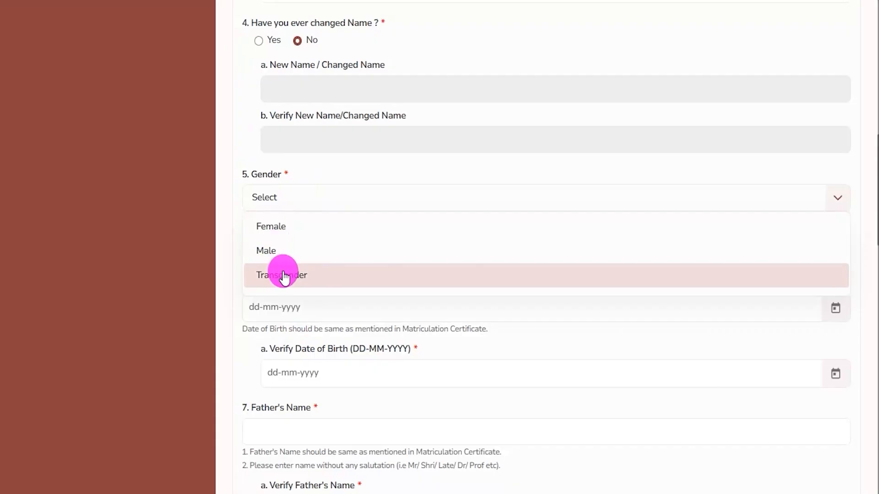
left_click(274, 251)
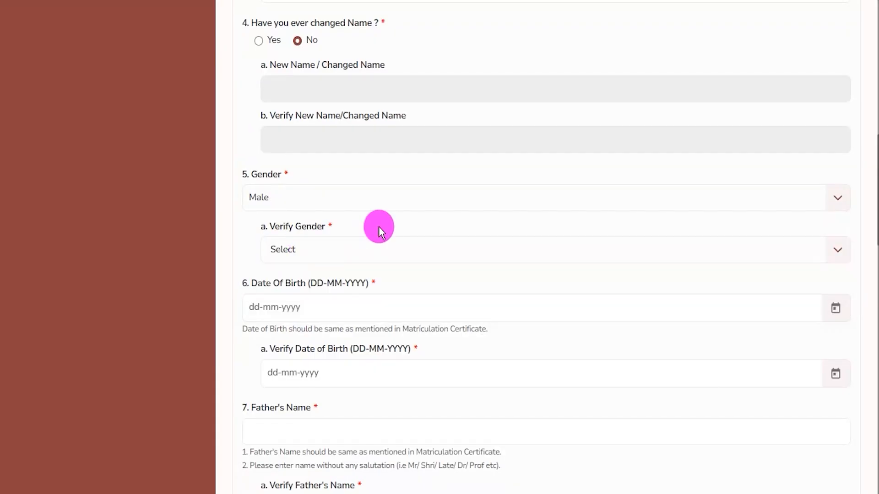
left_click(402, 253)
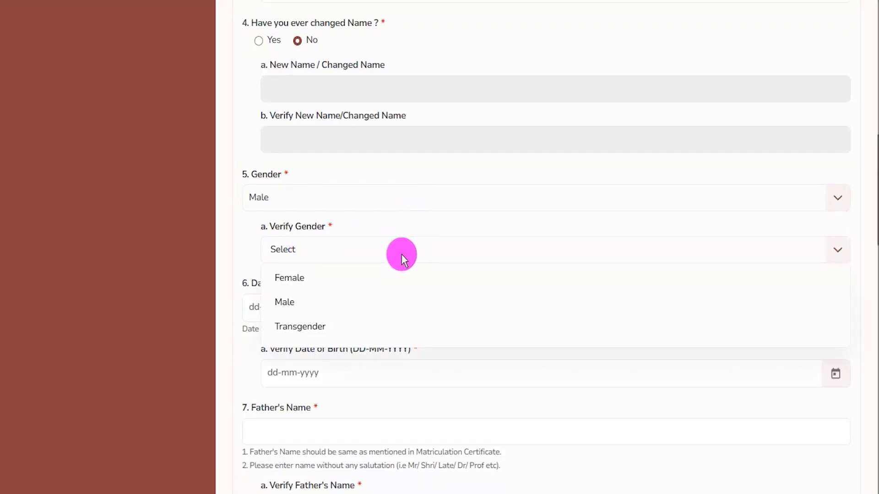
left_click(298, 306)
Step: Look at the Date of Birth and Verify Date of Birth fields and their calendars without choosing a date
scroll(359, 249, "down", 3)
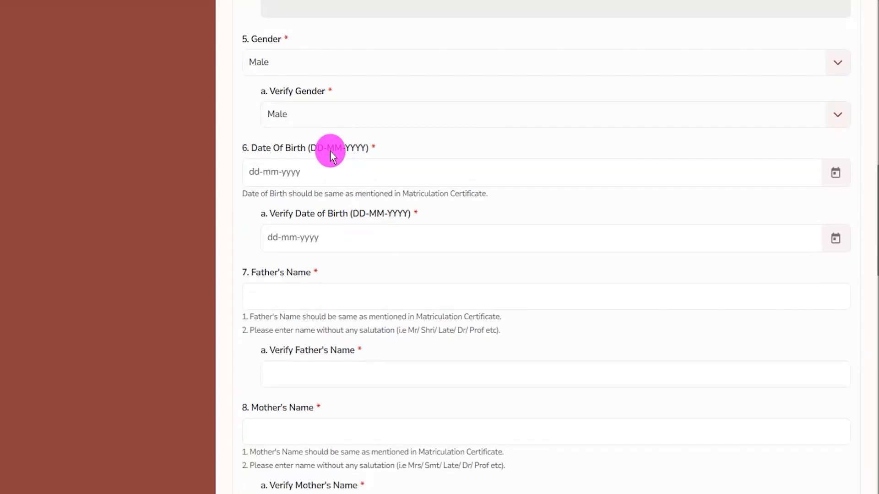
left_click_drag(298, 149, 496, 161)
left_click(833, 175)
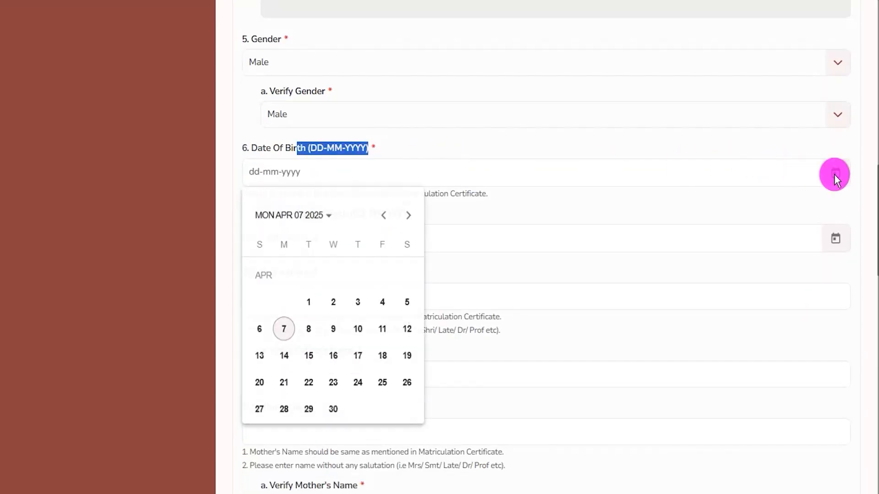
left_click(696, 205)
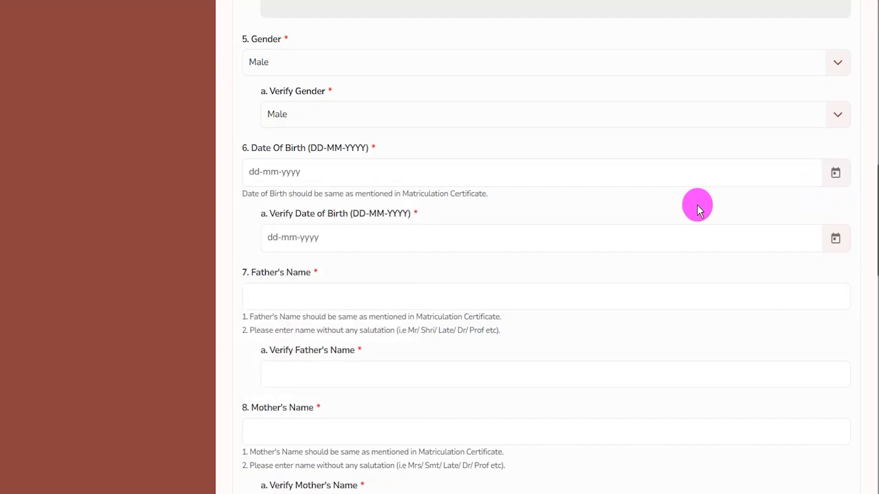
left_click(838, 239)
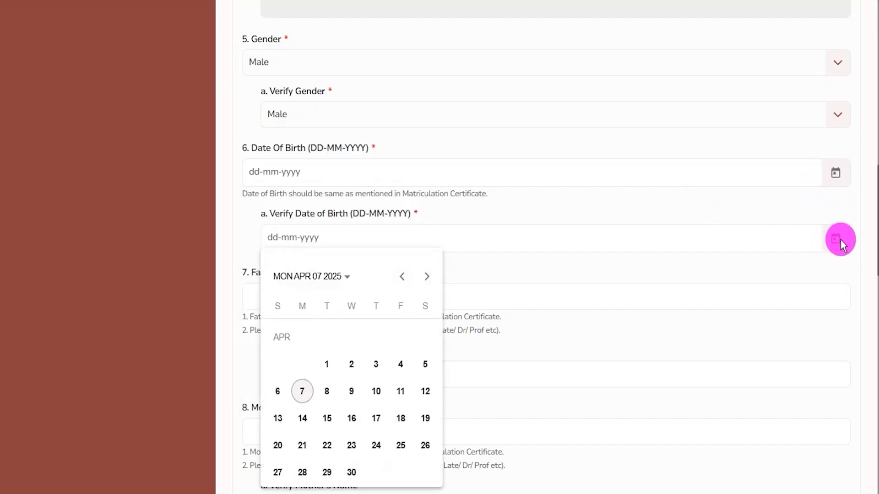
left_click(598, 268)
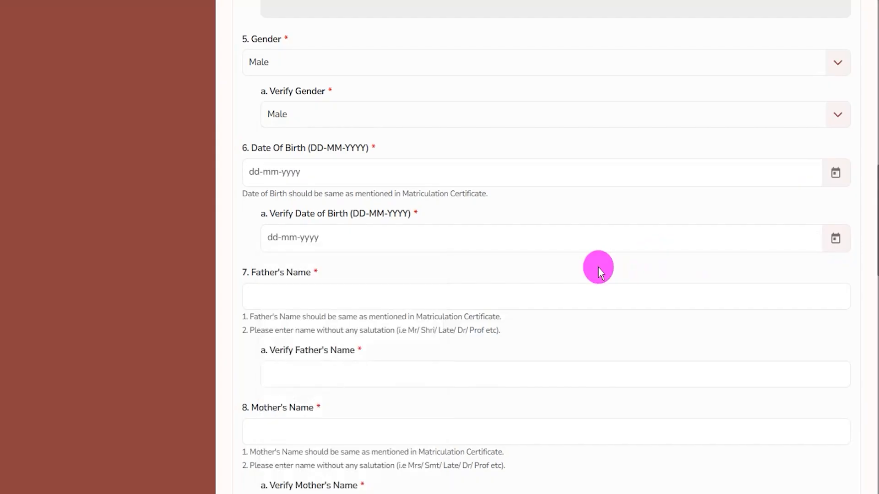
Step: Examine the Father's Name and Mother's Name fields together with their verification fields
scroll(597, 267, "down", 2)
left_click(284, 219)
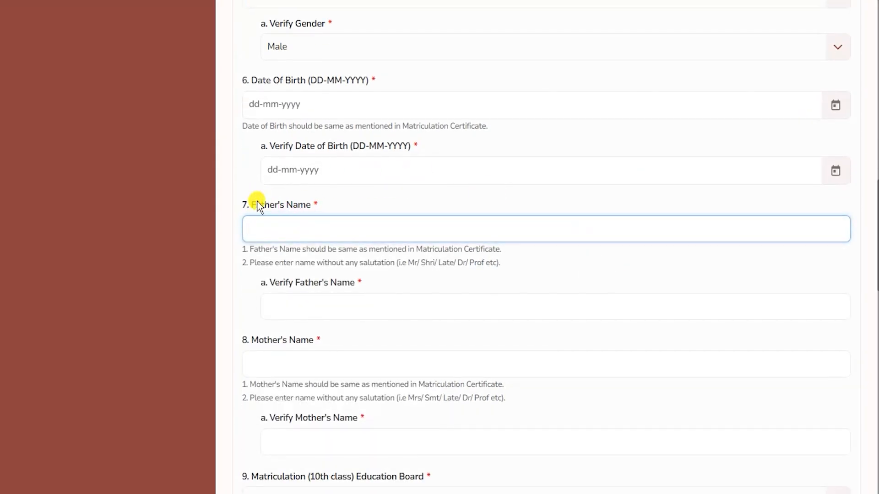
scroll(355, 206, "down", 3)
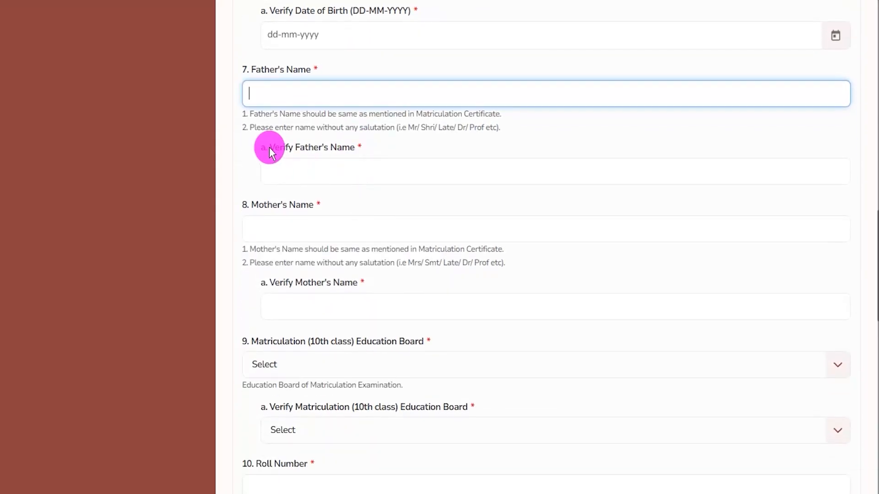
left_click_drag(270, 149, 329, 147)
left_click(331, 169)
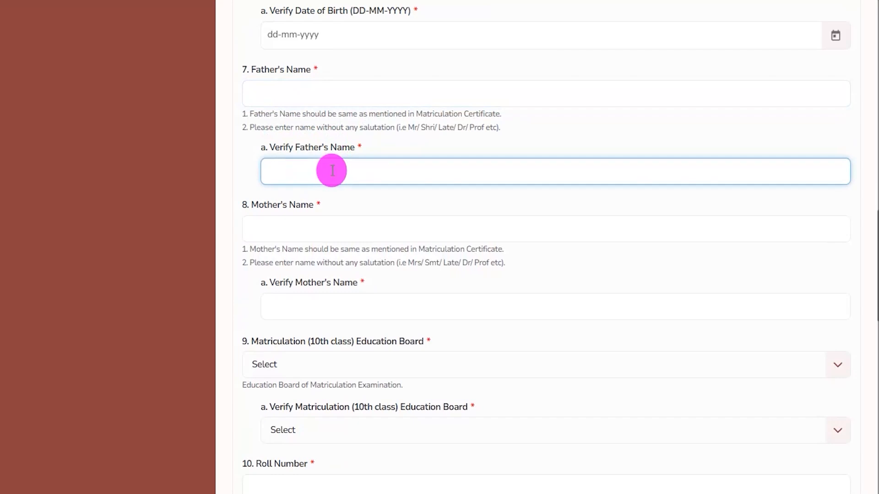
left_click_drag(251, 205, 311, 204)
left_click(307, 229)
left_click_drag(270, 282, 333, 281)
left_click(326, 308)
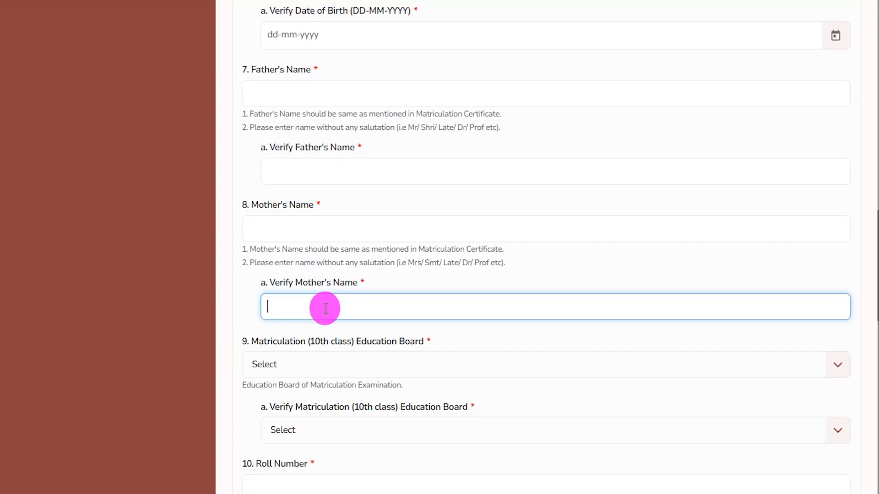
Step: Set the Matriculation (10th class) Education Board to Central Board of Secondary Education (CBSE)
scroll(320, 302, "down", 4)
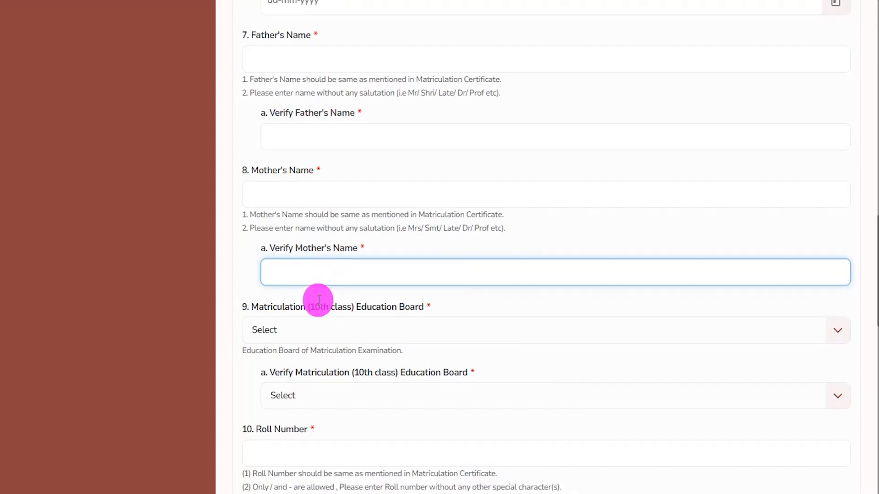
left_click_drag(276, 138, 416, 153)
left_click(520, 165)
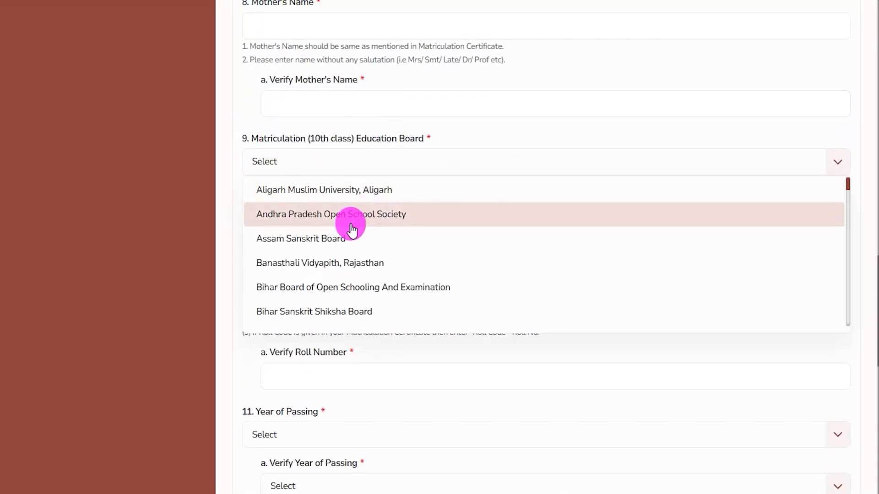
scroll(349, 224, "down", 3)
scroll(350, 223, "down", 3)
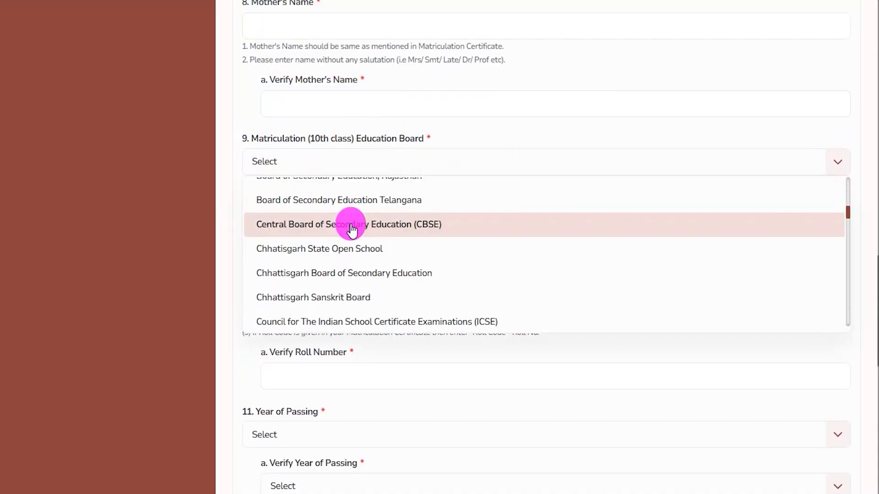
left_click(350, 224)
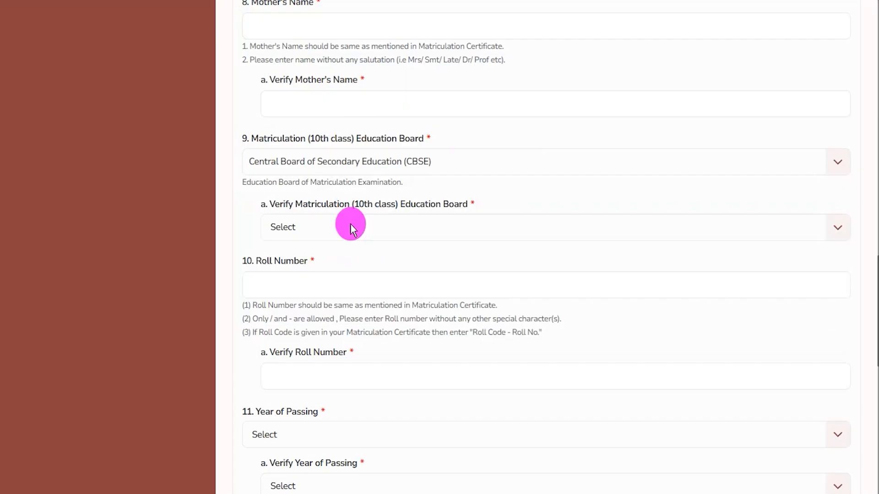
Step: Verify the matriculation education board by choosing Central Board of Secondary Education (CBSE) again
left_click(350, 231)
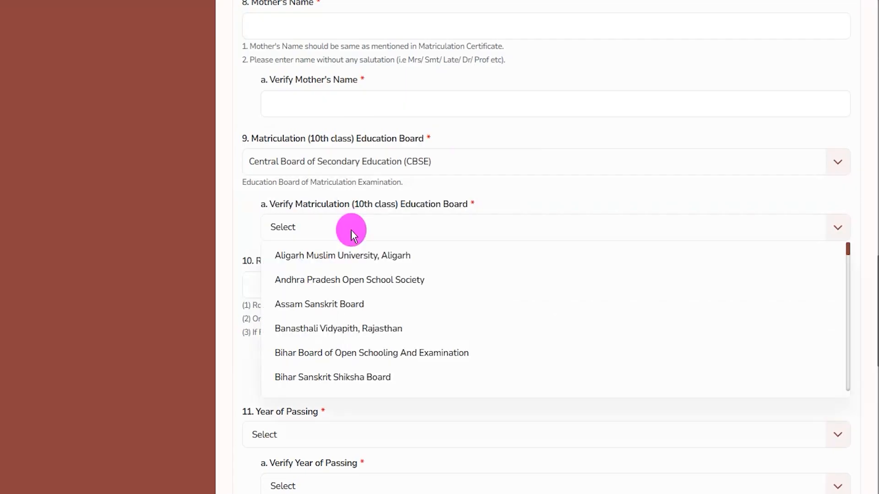
scroll(347, 306, "down", 5)
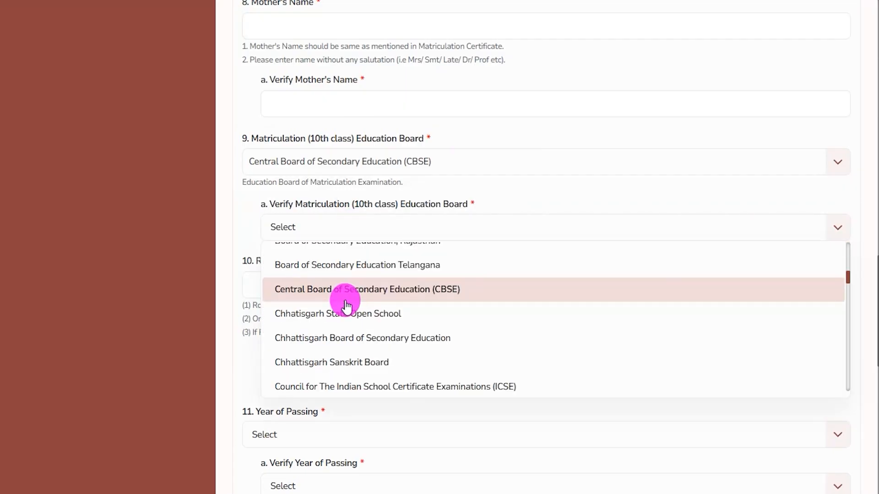
scroll(353, 308, "down", 5)
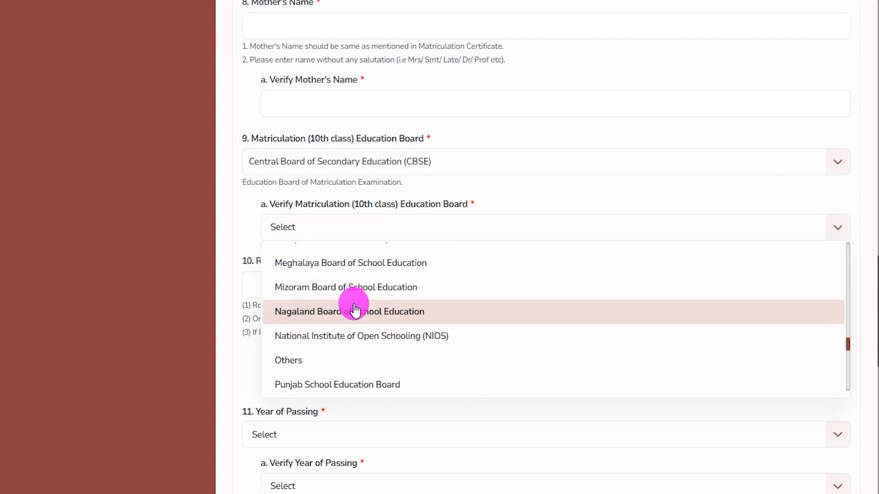
scroll(355, 309, "up", 5)
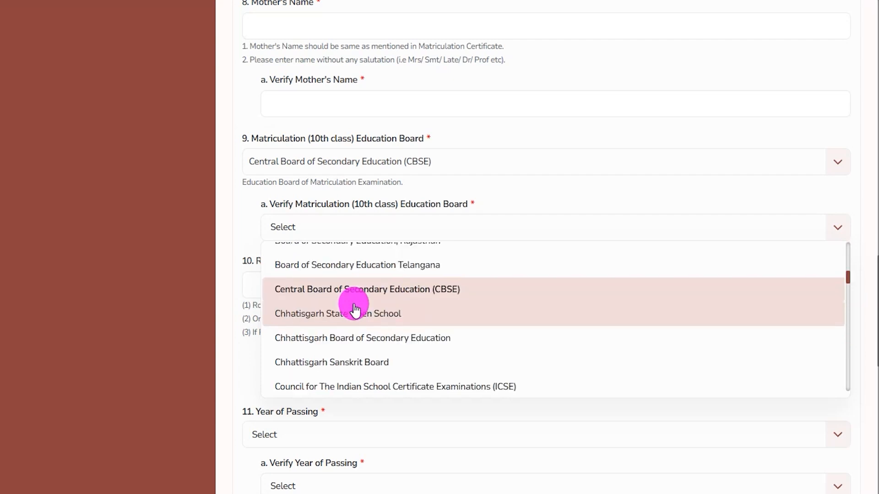
left_click(355, 301)
Step: Look over the Roll Number and Verify Roll Number fields
left_click(295, 281)
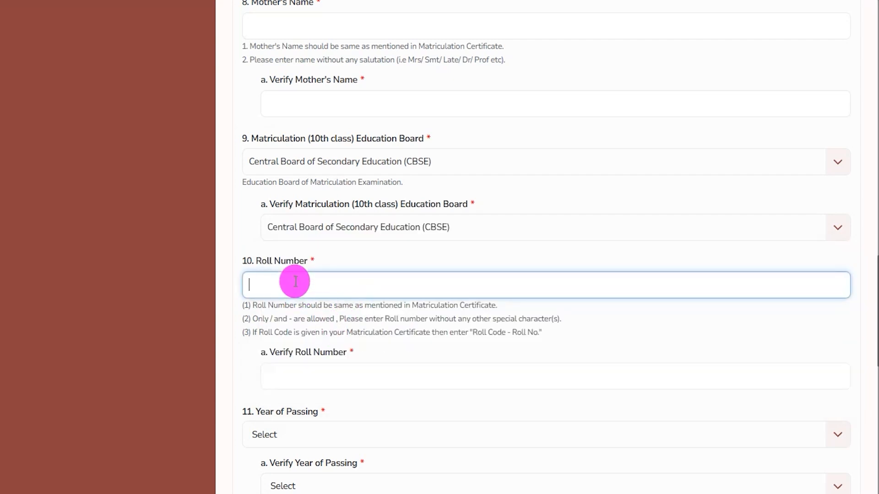
left_click(323, 379)
left_click_drag(283, 353, 362, 358)
Step: Set the Year of Passing to 2014
scroll(380, 357, "down", 5)
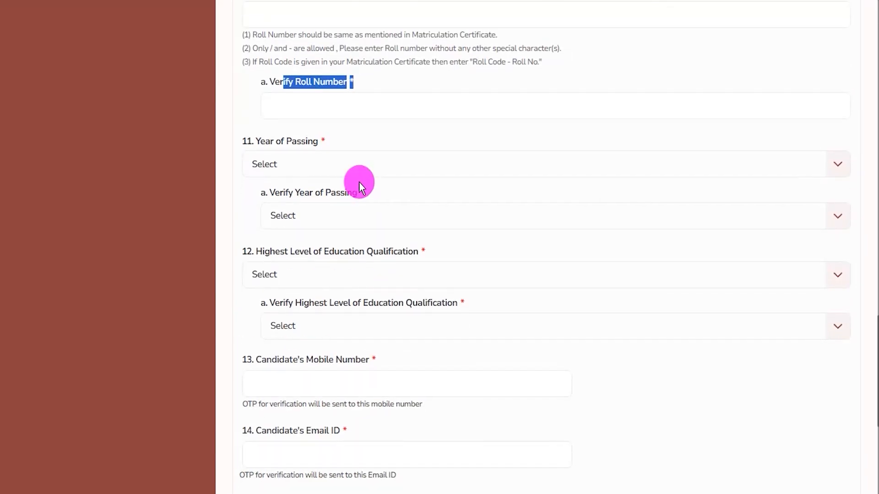
left_click(360, 171)
scroll(320, 284, "down", 5)
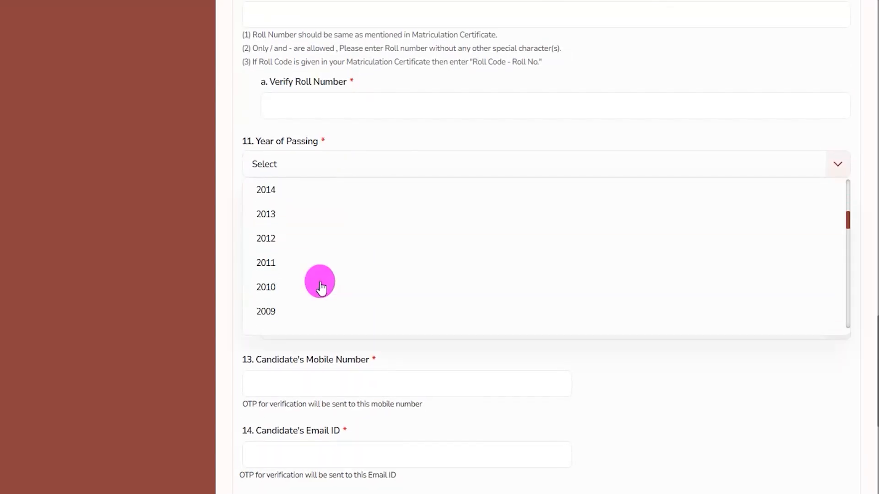
left_click(286, 191)
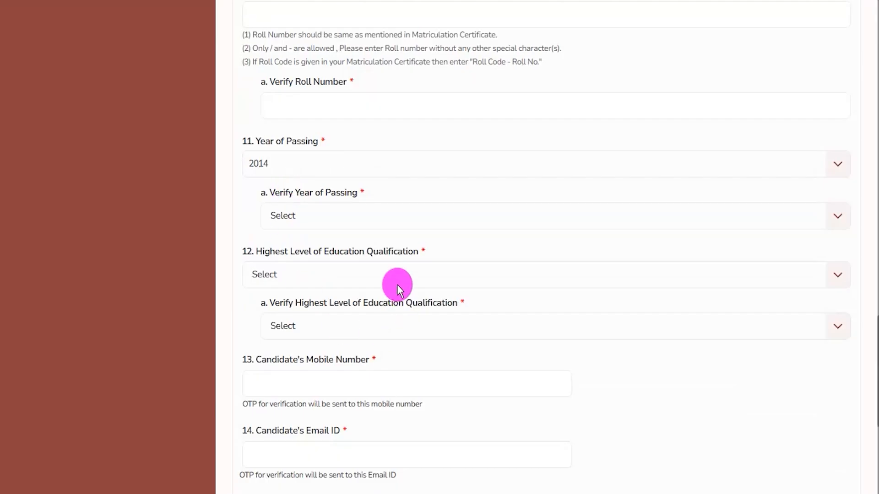
Step: Set the Highest Level of Education Qualification to Post Graduation
left_click(333, 275)
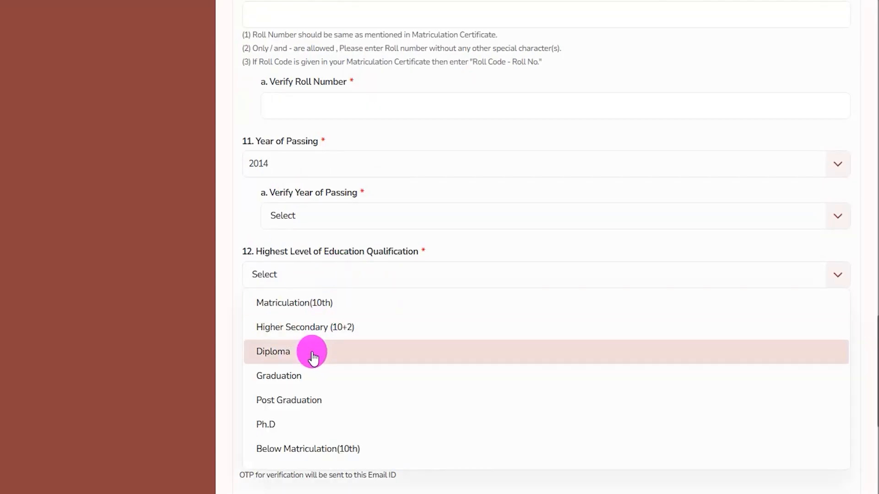
left_click(299, 397)
scroll(339, 277, "down", 2)
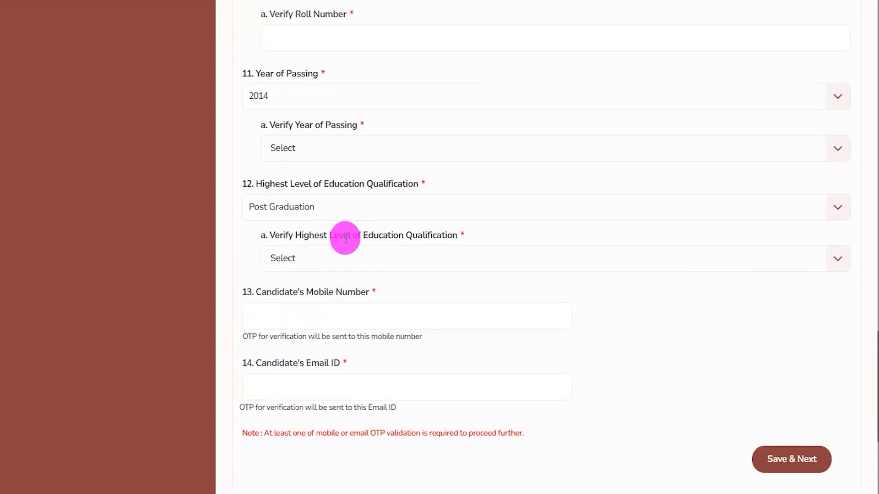
Step: Verify the Highest Level of Education Qualification by choosing Post Graduation again
left_click_drag(304, 236, 373, 234)
left_click(361, 262)
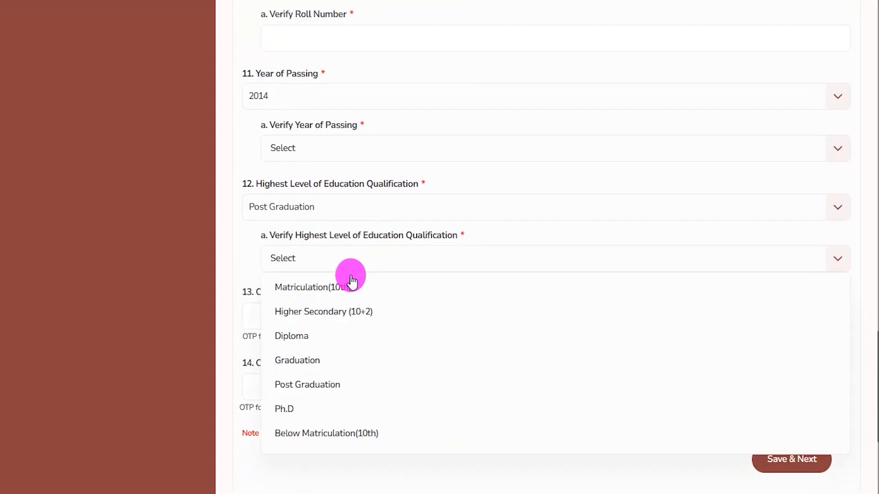
left_click(306, 384)
Step: Fill in the candidate's mobile number and email ID and save the personal details
scroll(602, 363, "down", 3)
left_click_drag(272, 125, 361, 125)
left_click_drag(272, 196, 326, 198)
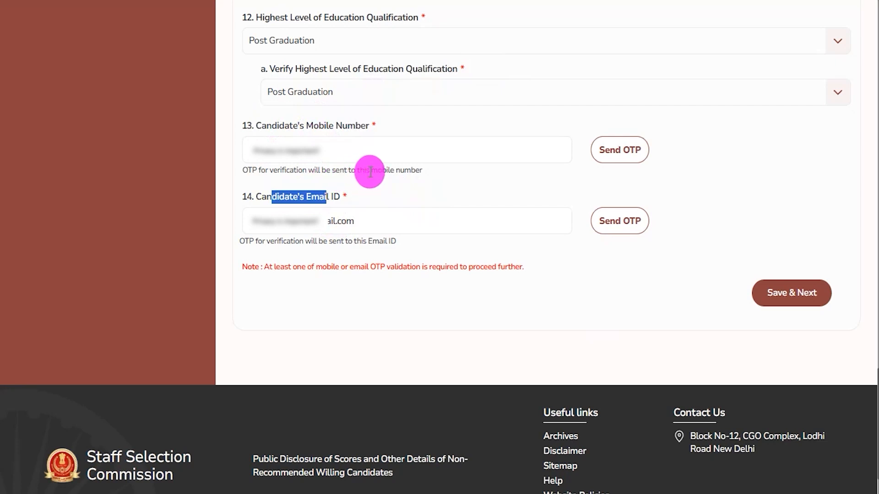
left_click(416, 178)
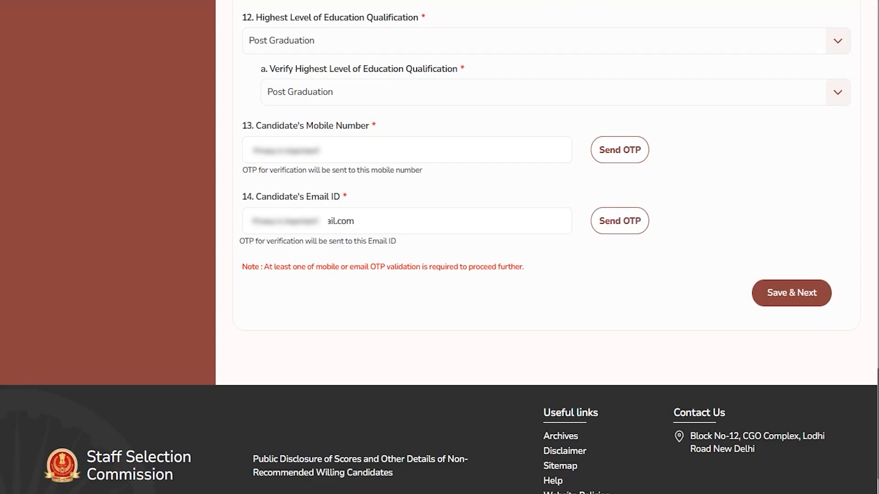
mouse_move(717, 244)
left_mouse_down()
mouse_move(794, 263)
mouse_move(843, 308)
left_mouse_up()
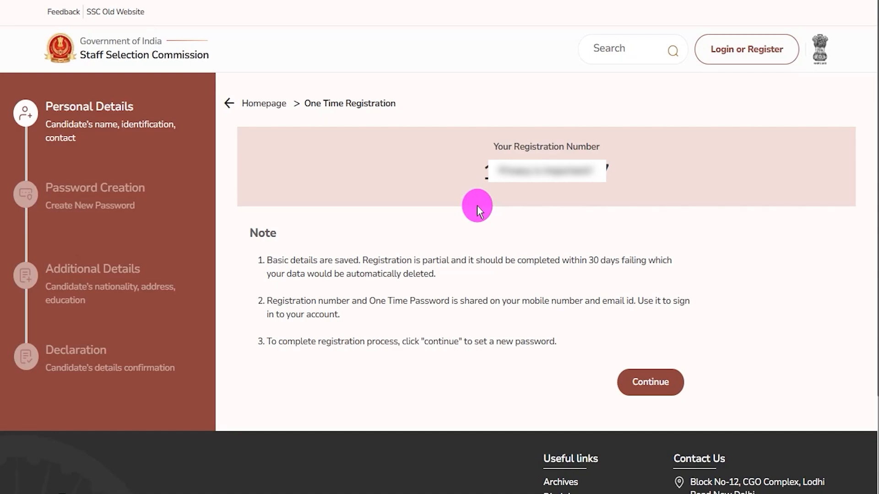
Step: Look over the issued registration number and continue to the sign-in page for setting a new password
left_click_drag(485, 172, 610, 175)
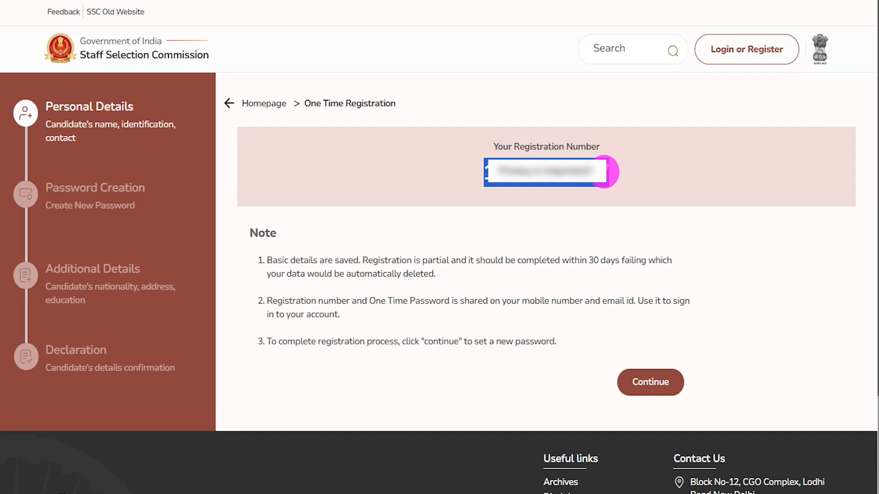
left_click(486, 171)
left_click_drag(487, 171, 605, 178)
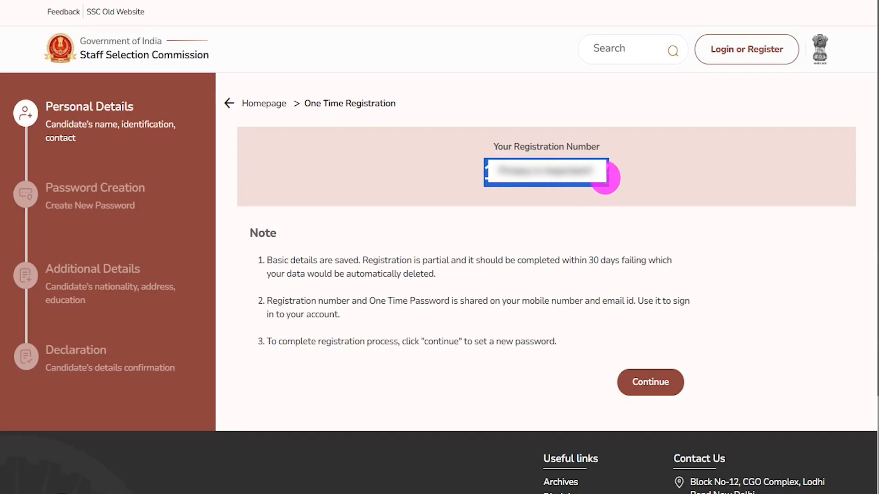
left_click(457, 171)
mouse_move(587, 348)
left_mouse_down()
mouse_move(669, 377)
mouse_move(701, 404)
left_mouse_up()
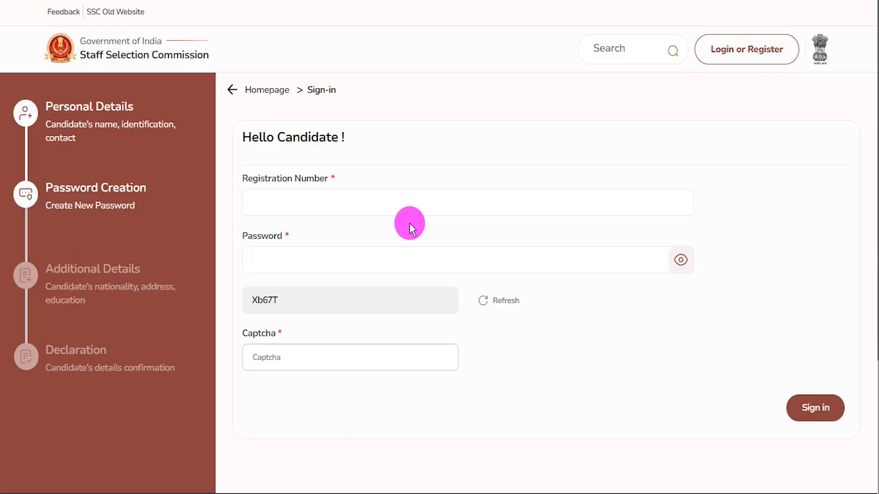
Step: Go through the Registration Number, Password and Captcha fields and sign in to the Password Creation page
left_click_drag(250, 178, 308, 178)
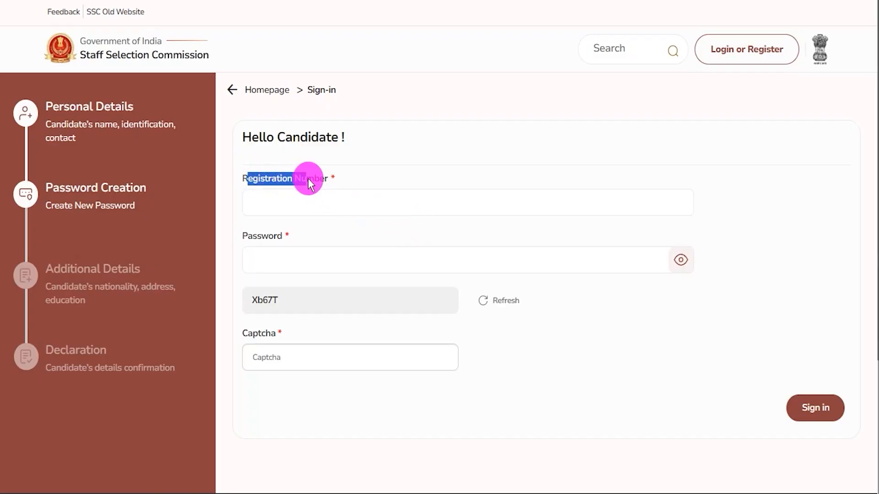
left_click(308, 203)
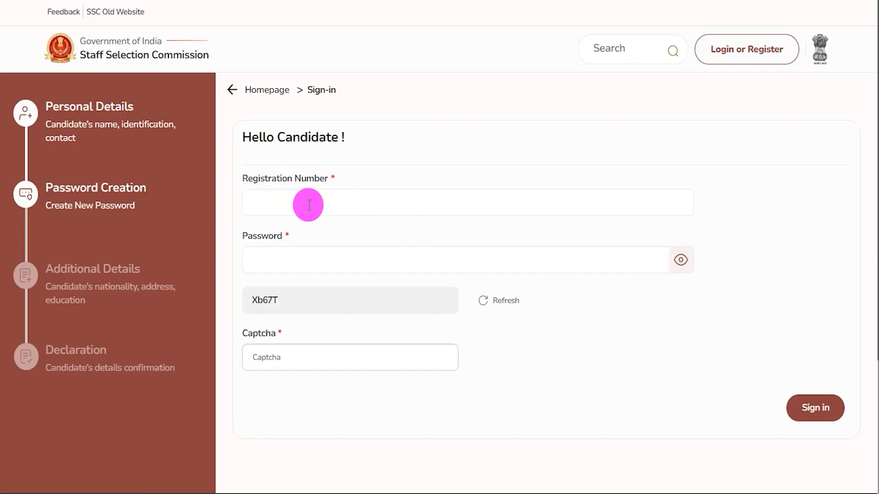
left_click(309, 258)
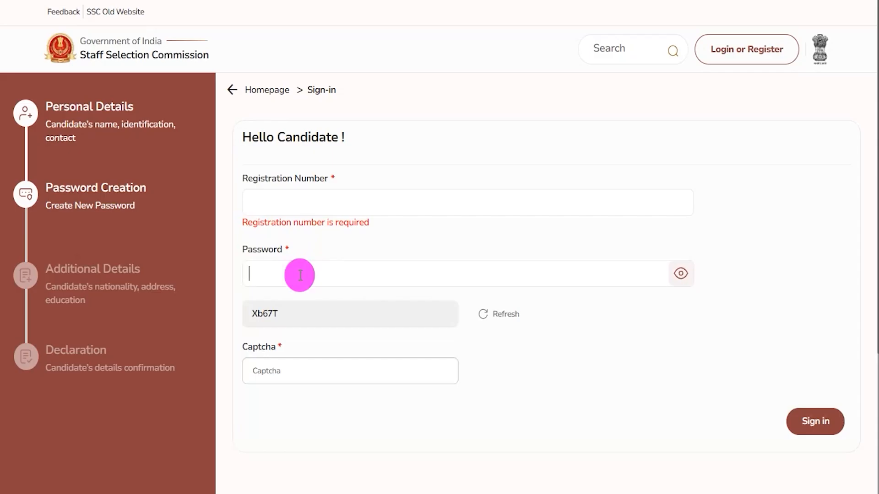
left_click(251, 312)
left_click(274, 380)
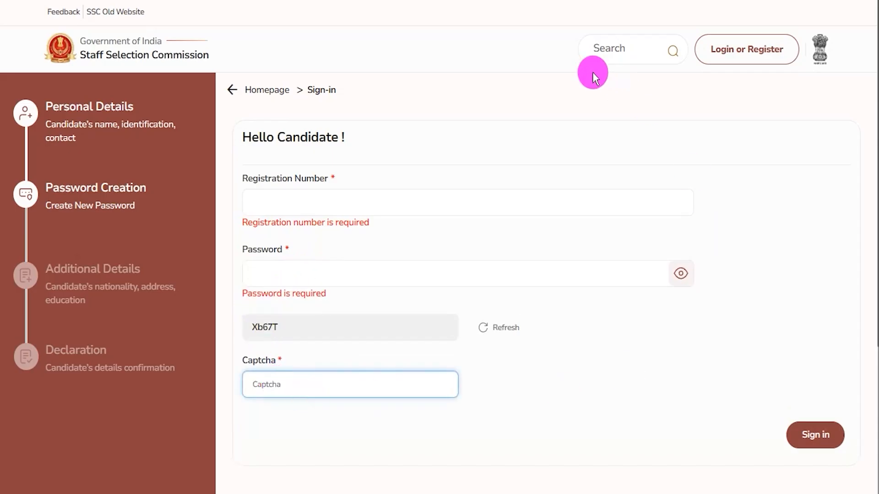
left_click_drag(755, 406, 859, 458)
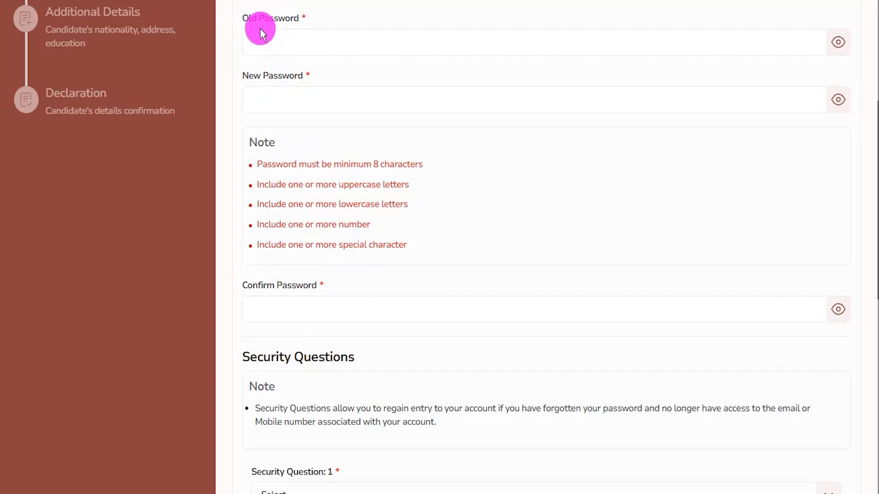
Step: Look over the Old Password and New Password fields and the rules for a valid password
left_click_drag(248, 17, 279, 25)
left_click(291, 49)
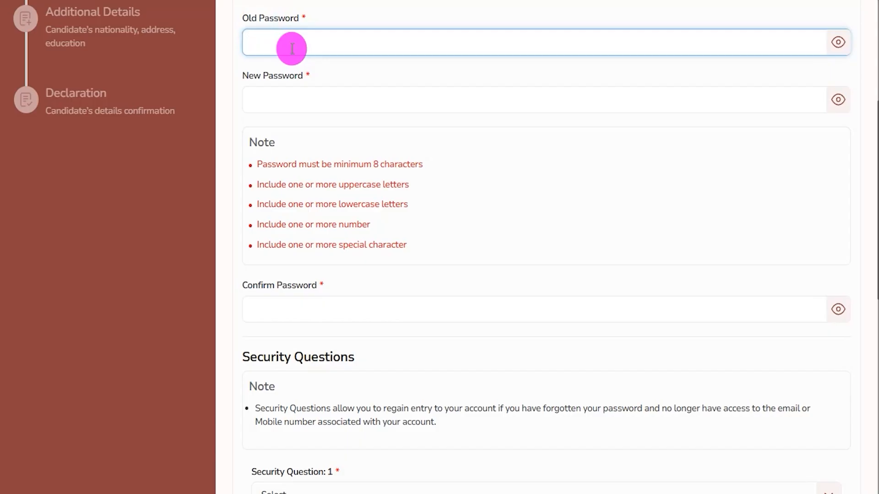
left_click(290, 100)
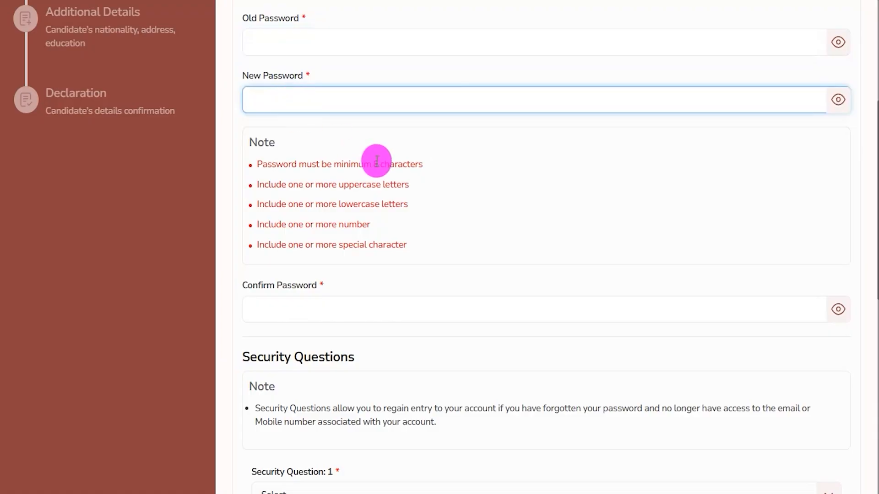
left_click_drag(373, 163, 393, 169)
left_click_drag(305, 186, 336, 206)
left_click(325, 225)
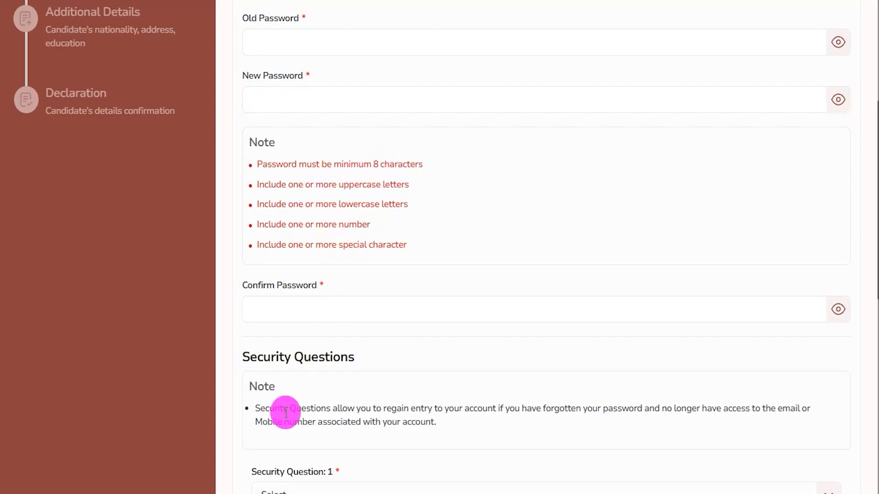
Step: Switch to Notepad to examine the sample password, and return to look over the New Password and Confirm Password fields
left_click(296, 493)
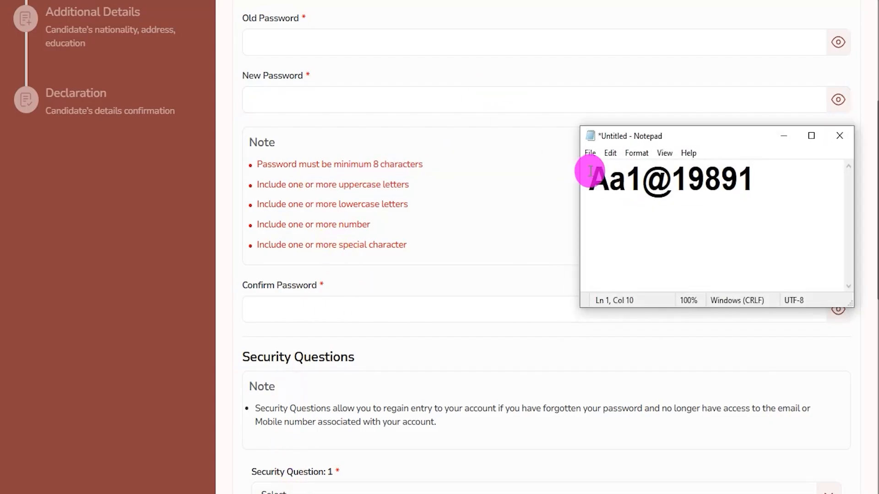
left_click_drag(590, 178, 661, 179)
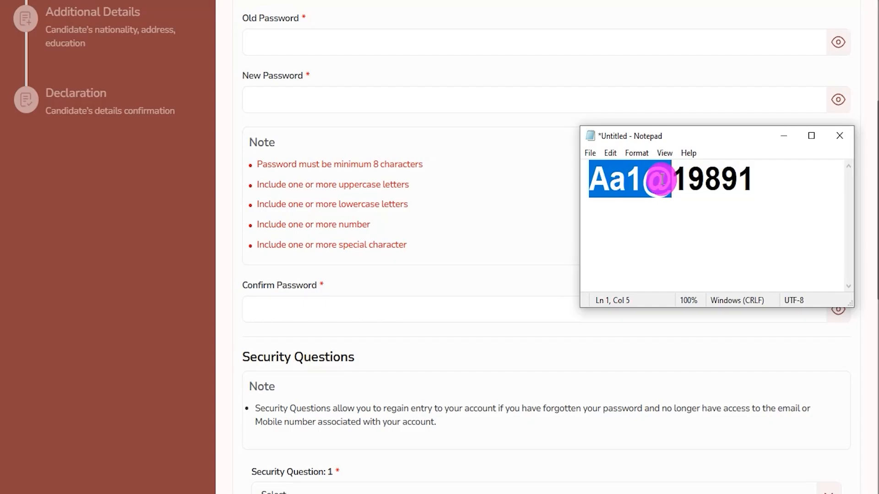
left_click_drag(661, 180, 751, 181)
left_click(368, 99)
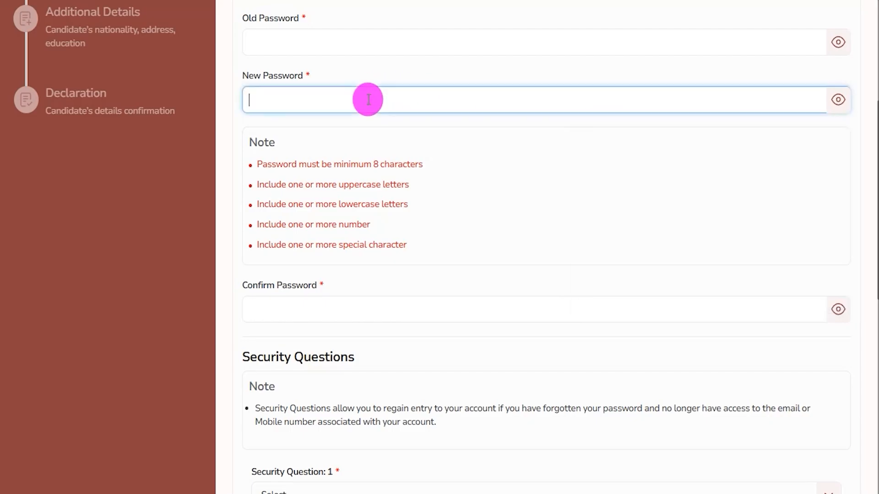
left_click_drag(253, 281, 295, 284)
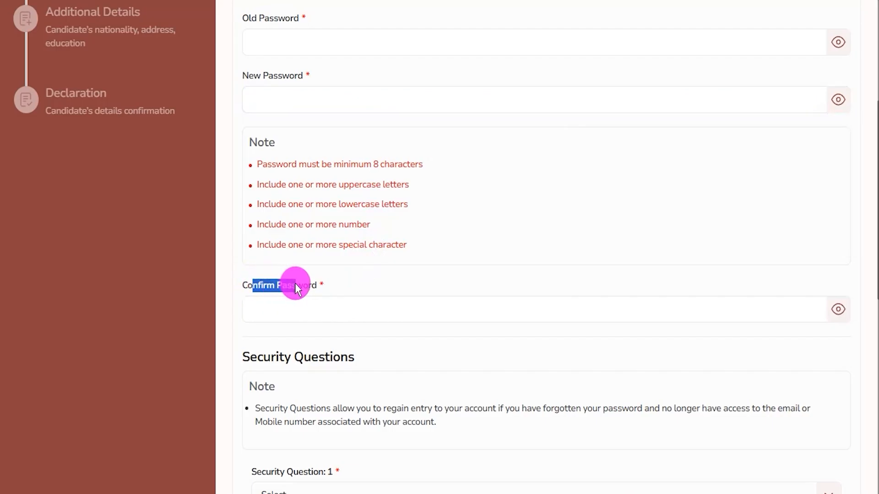
left_click(310, 307)
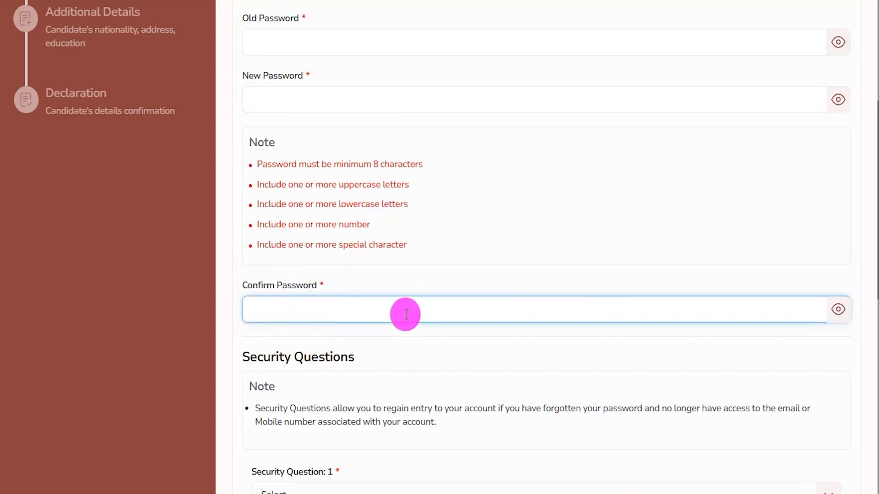
Step: Set Security Question 1 to "What is your favorite movie?" and go to its Answer field
scroll(402, 311, "down", 3)
scroll(387, 249, "down", 1)
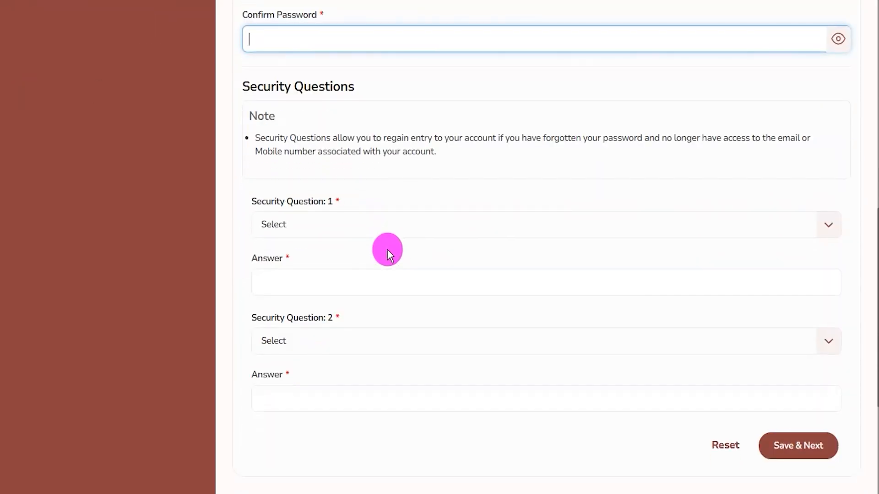
left_click(345, 228)
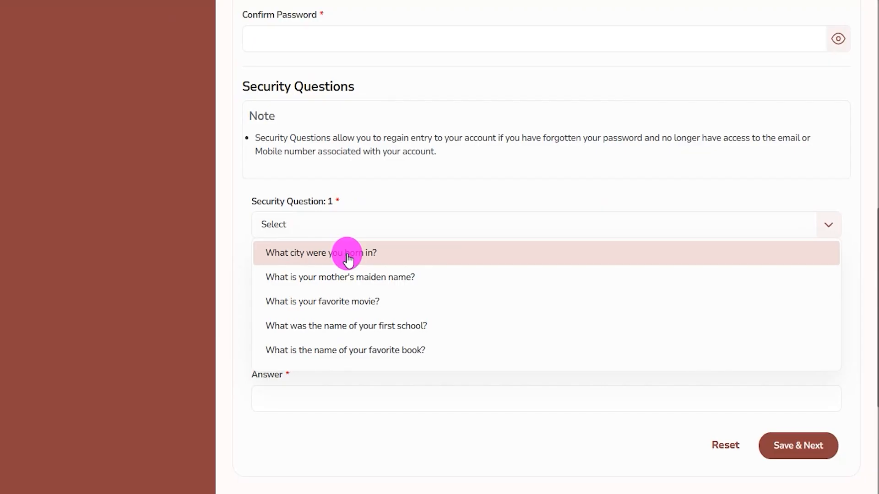
left_click(349, 300)
left_click(306, 282)
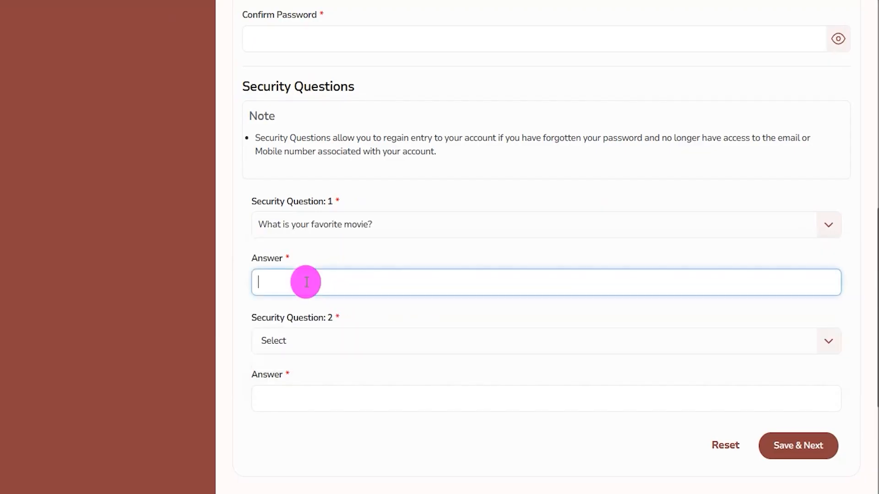
Step: Choose a question for Security Question 2, go to its Answer field, and save the password creation details
scroll(301, 229, "down", 1)
left_click_drag(272, 254, 333, 283)
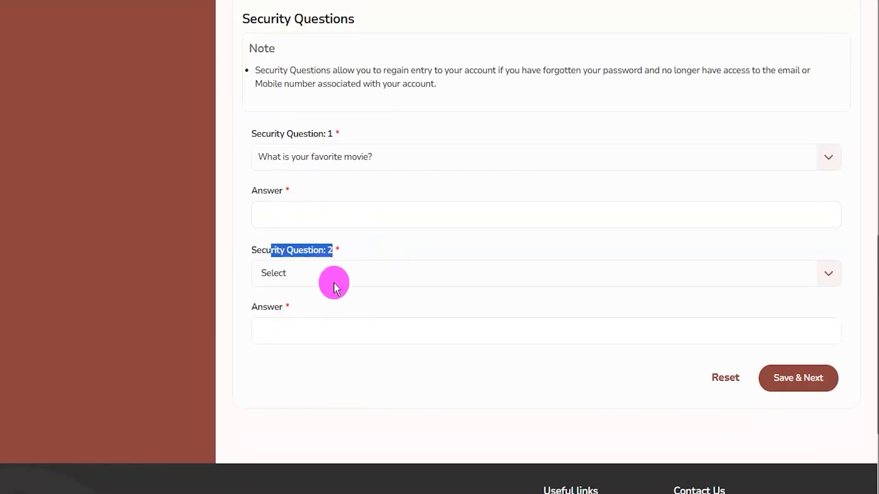
left_click(342, 275)
left_click(339, 298)
left_click(323, 331)
left_click(471, 83)
mouse_move(749, 352)
left_mouse_down()
mouse_move(816, 364)
mouse_move(839, 379)
mouse_move(847, 400)
left_mouse_up()
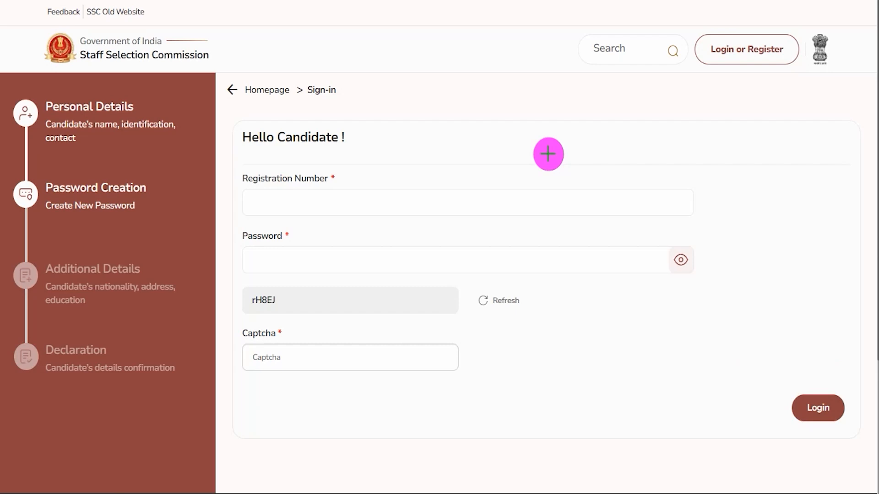
Step: Mark the registration number, new password and captcha fields to complete, and log in to the Additional Details form
left_click_drag(437, 206, 503, 170)
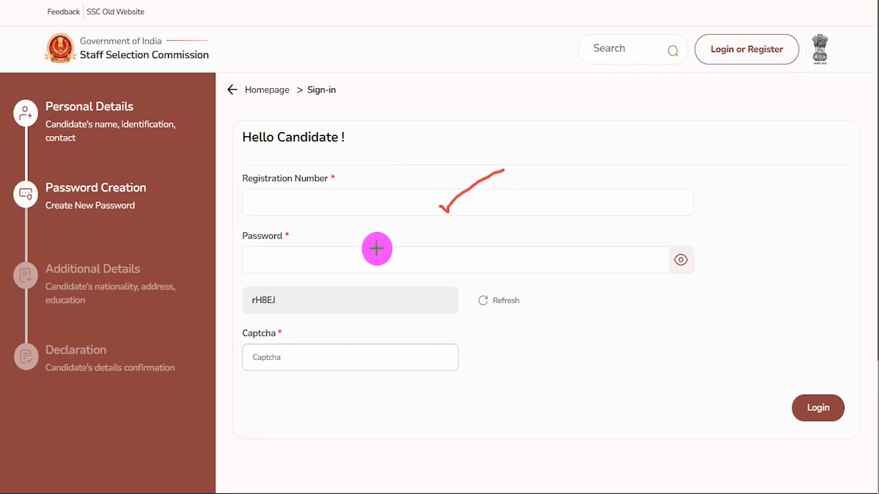
left_click_drag(433, 260, 506, 224)
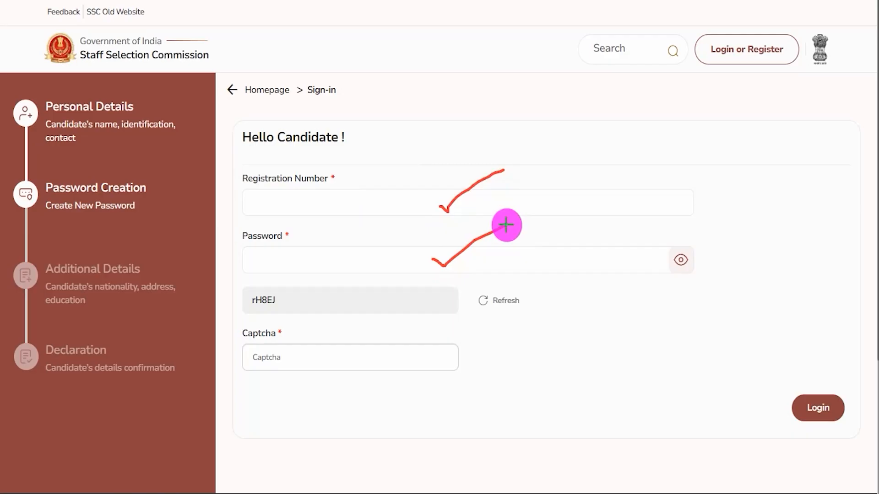
left_click_drag(250, 309, 287, 310)
left_click_drag(361, 355, 423, 327)
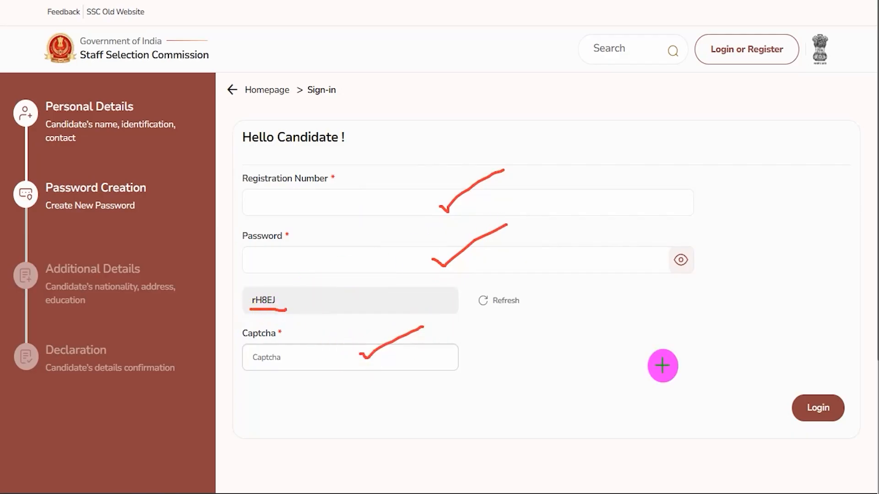
left_click_drag(845, 228, 833, 387)
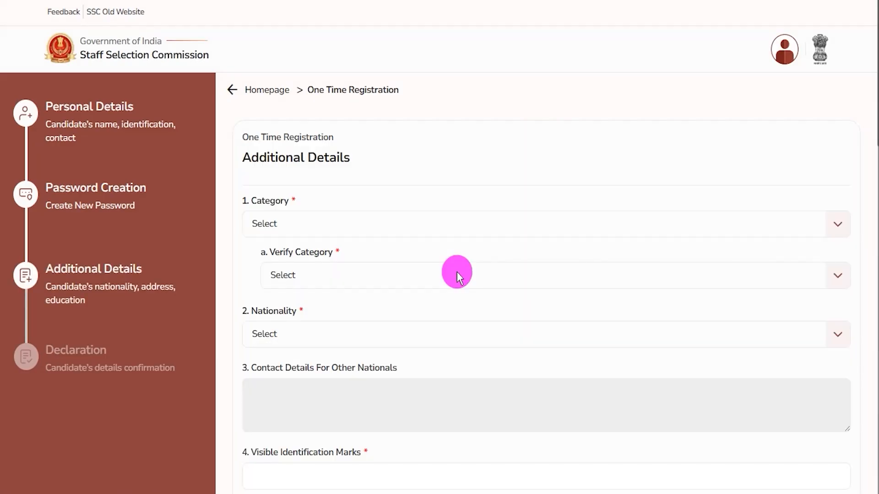
Step: Set both Category and Verify Category to OBC in the Additional Details form
left_click_drag(240, 157, 326, 156)
left_click(328, 229)
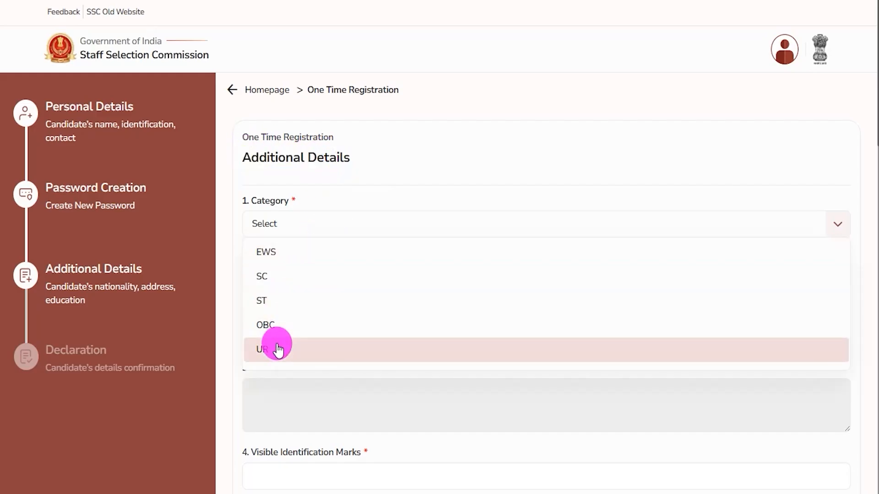
left_click(280, 326)
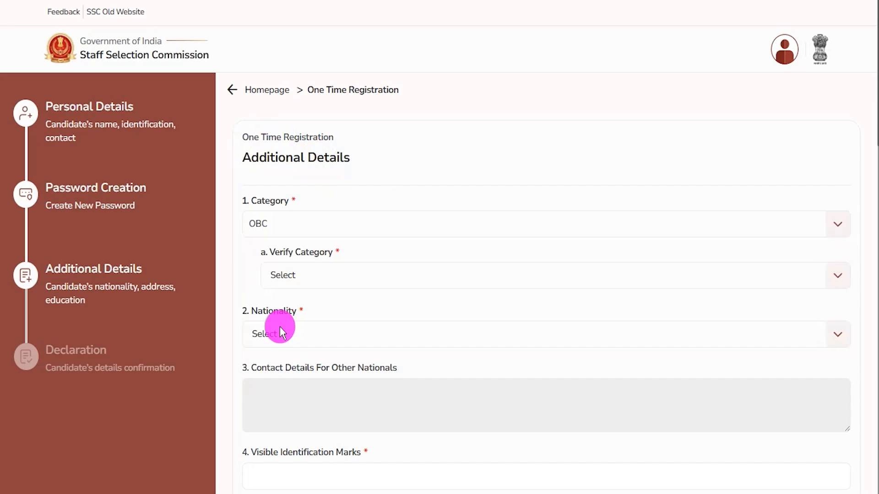
left_click(312, 276)
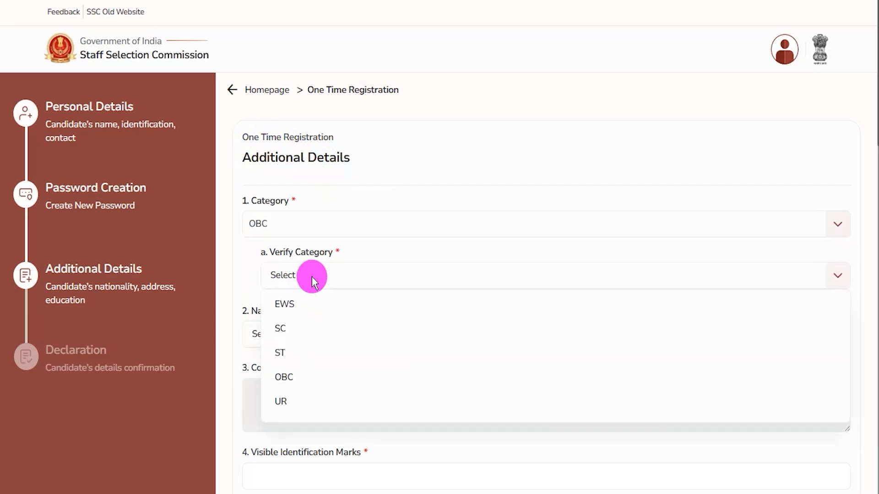
left_click(288, 377)
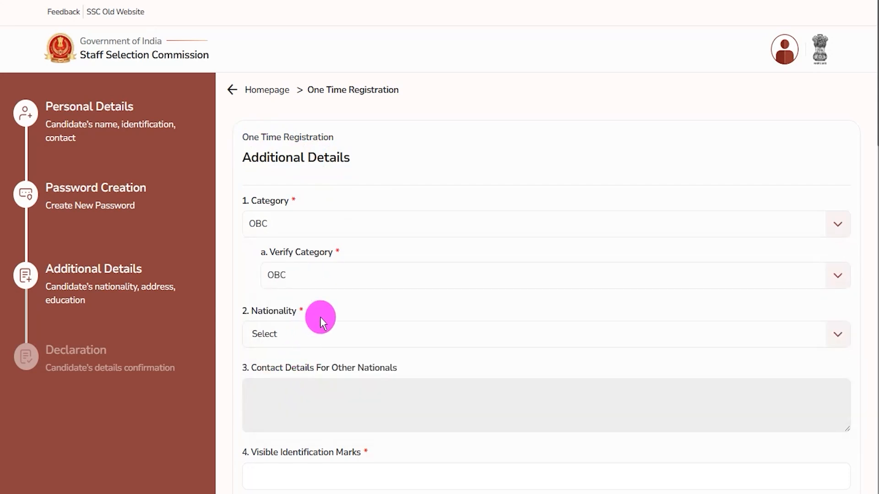
Step: Try the Nationality option "A subject of Nepal" and go over the Contact Details For Other Nationals field
left_click(344, 346)
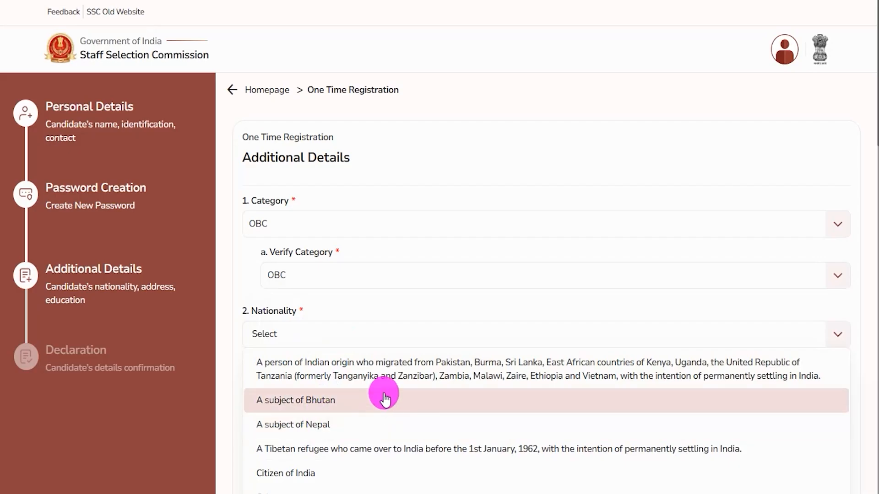
scroll(364, 320, "down", 3)
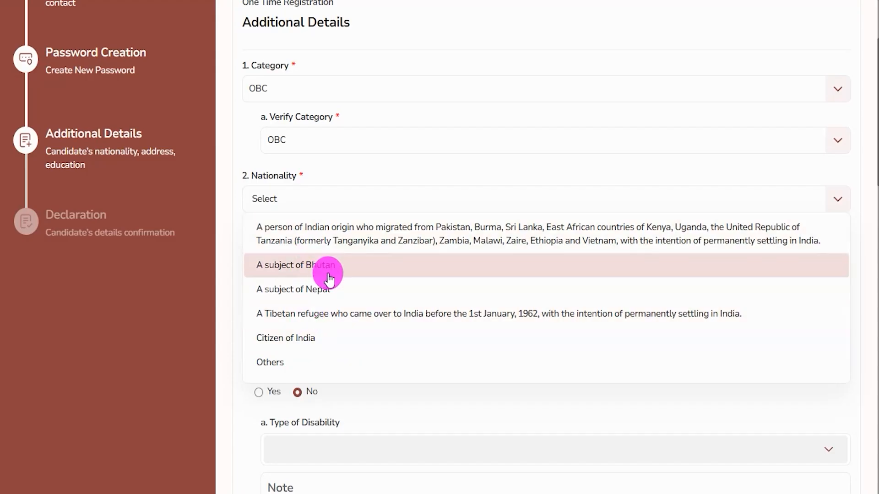
left_click(327, 288)
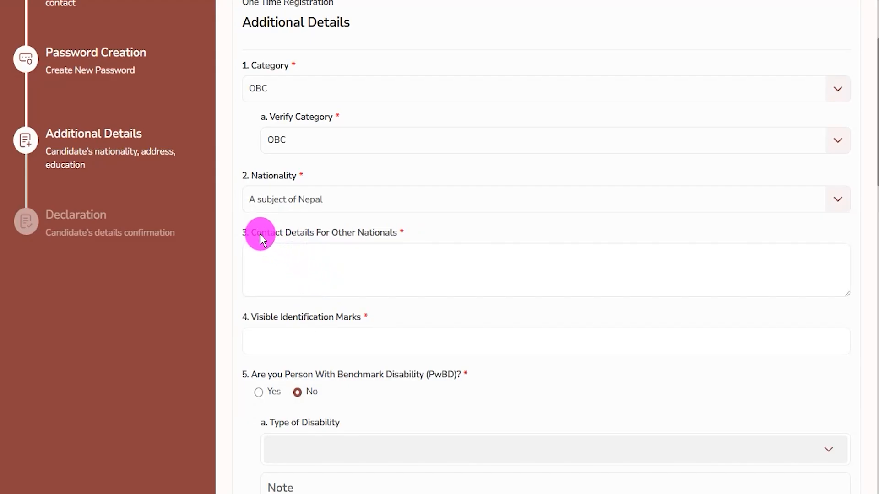
left_click_drag(262, 233, 338, 255)
Step: Set Nationality to "Citizen of India" and mark the Contact Details For Other Nationals label
left_click(292, 199)
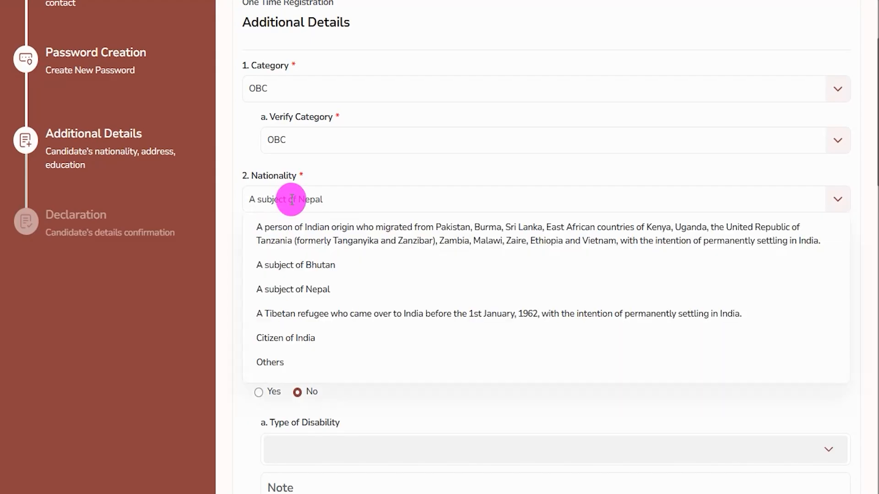
left_click(298, 337)
left_click_drag(280, 235, 353, 250)
Step: Enter NECK as the Visible Identification Marks in the Additional Details form
scroll(313, 196, "down", 3)
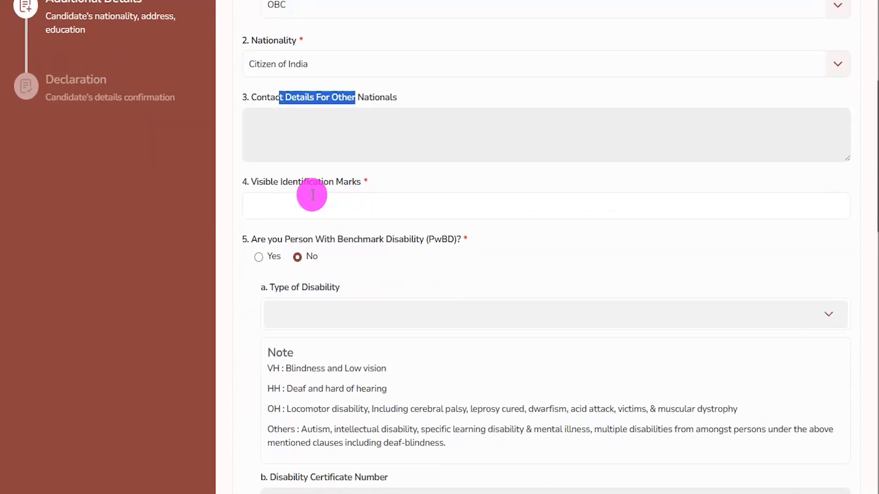
left_click_drag(256, 181, 327, 198)
scroll(328, 198, "down", 1)
left_click(362, 135)
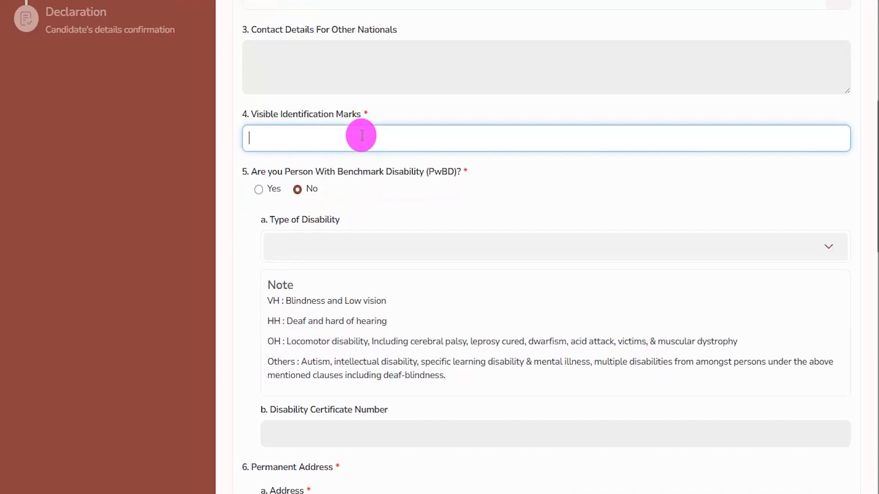
type("NECK")
Step: Try answering Yes to the Benchmark Disability question with disability type OH, and set the answer back to No
left_click_drag(257, 173, 453, 172)
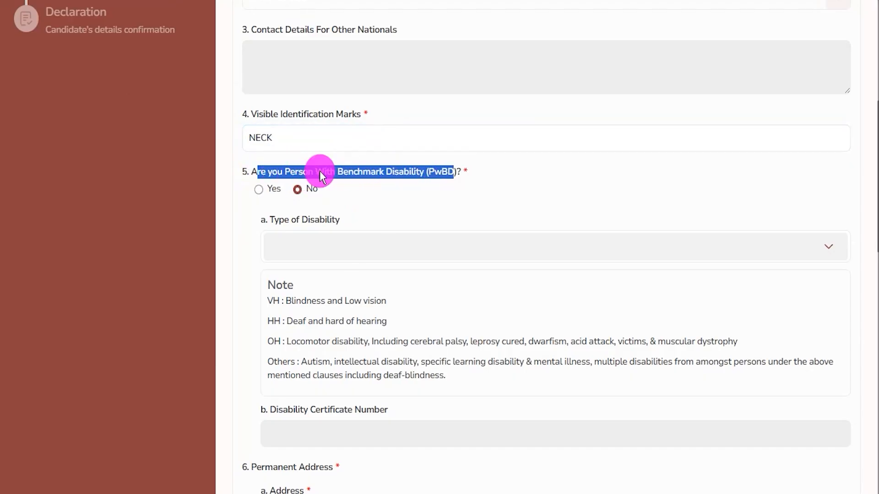
left_click(259, 190)
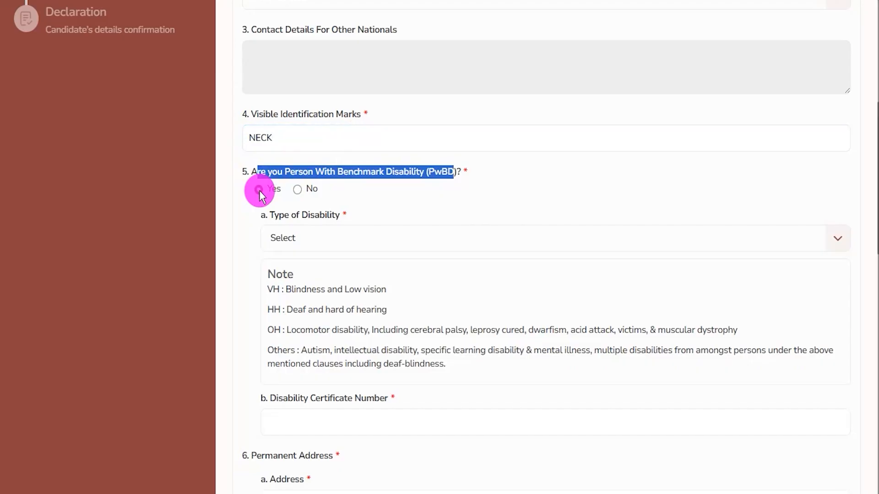
left_click(325, 239)
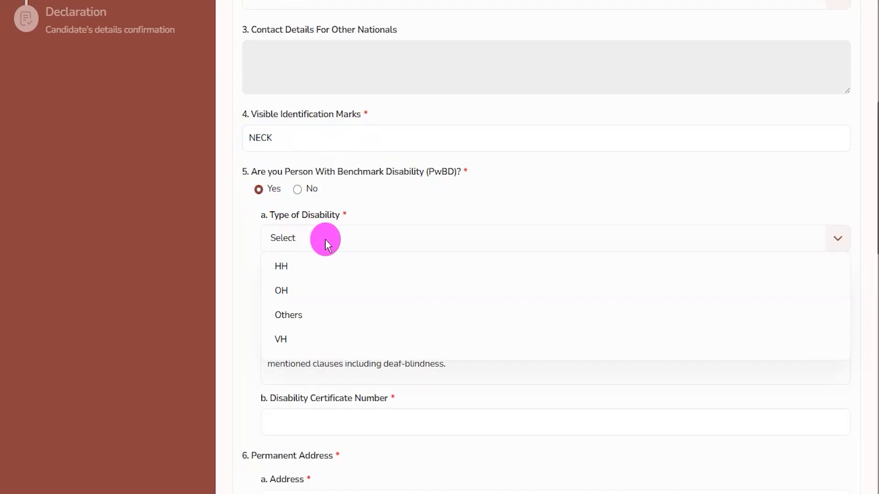
left_click(308, 296)
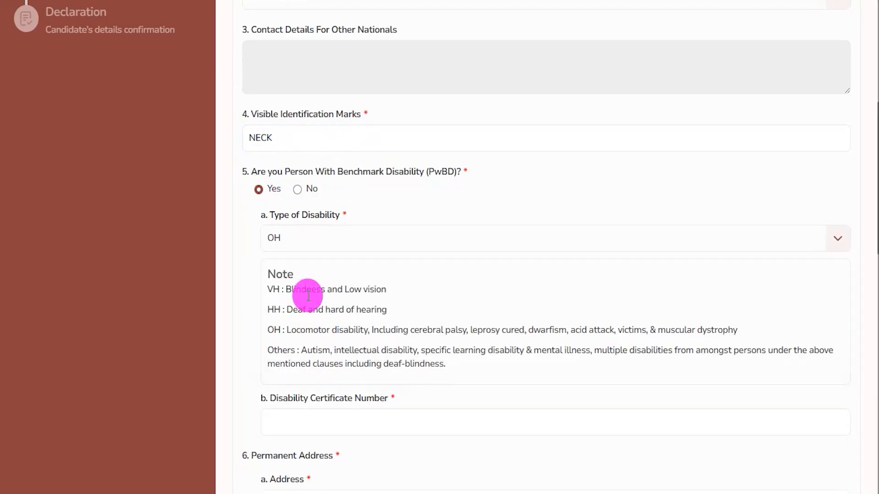
left_click_drag(283, 398, 366, 400)
left_click(354, 417)
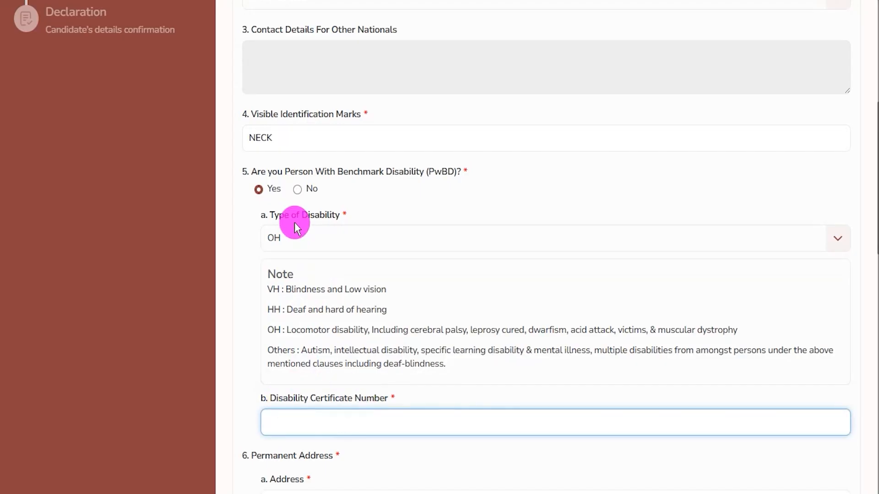
left_click(297, 189)
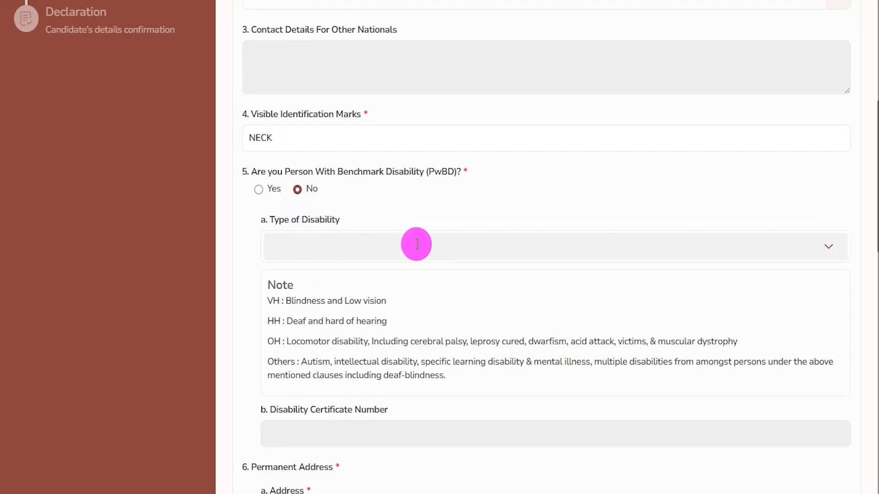
Step: Go to the permanent Address field and examine the State/UT, District and Pin Code fields of both addresses
scroll(338, 300, "down", 5)
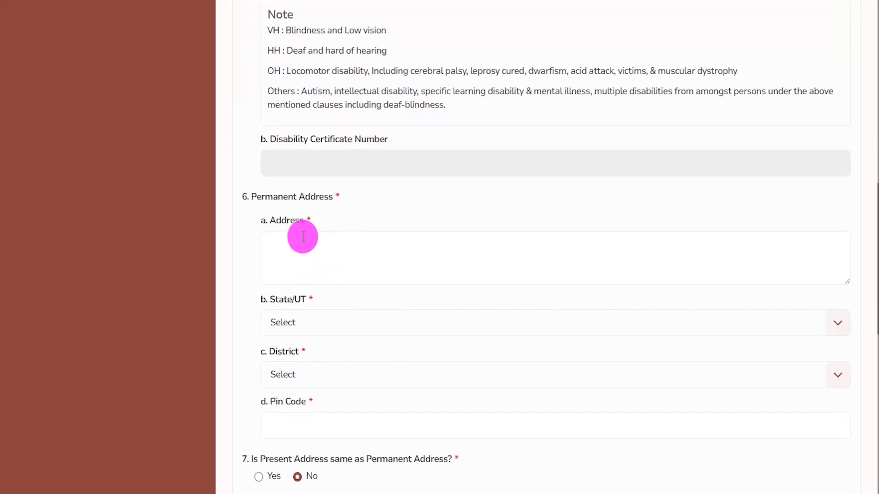
left_click_drag(261, 194, 314, 237)
left_click(325, 245)
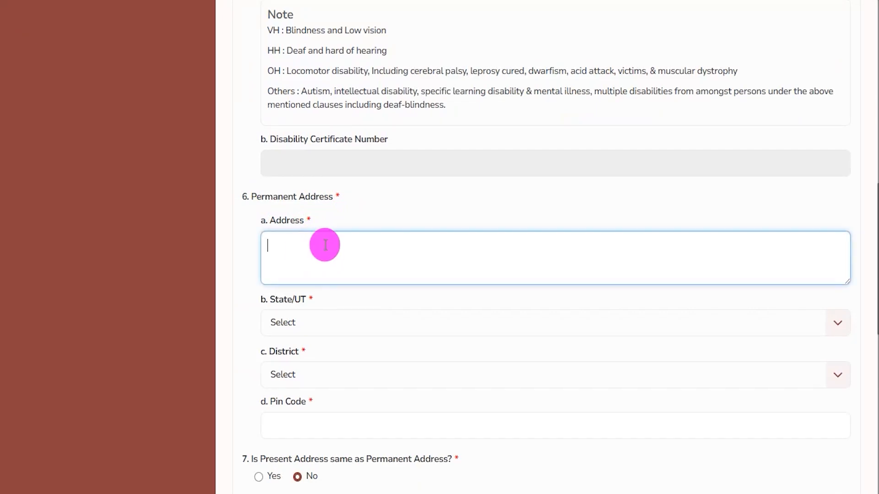
scroll(325, 245, "down", 3)
scroll(325, 244, "down", 2)
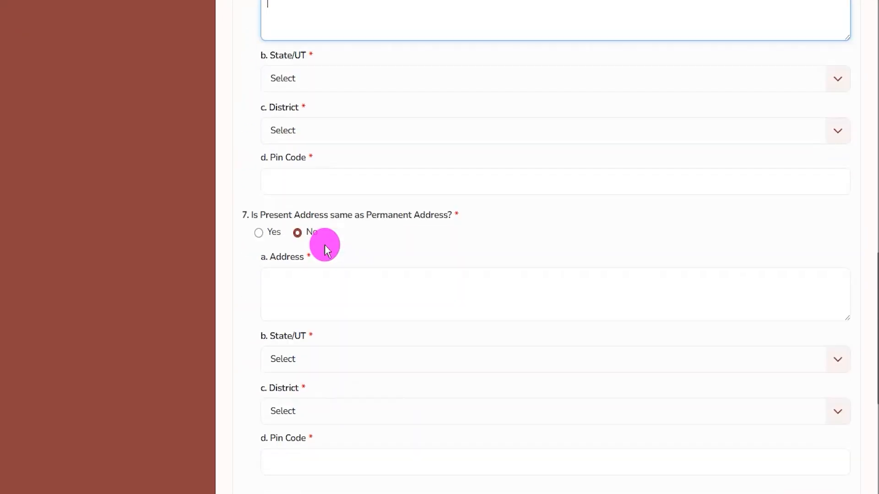
scroll(325, 245, "down", 1)
left_click_drag(269, 188, 340, 192)
scroll(331, 220, "up", 2)
scroll(292, 286, "up", 4)
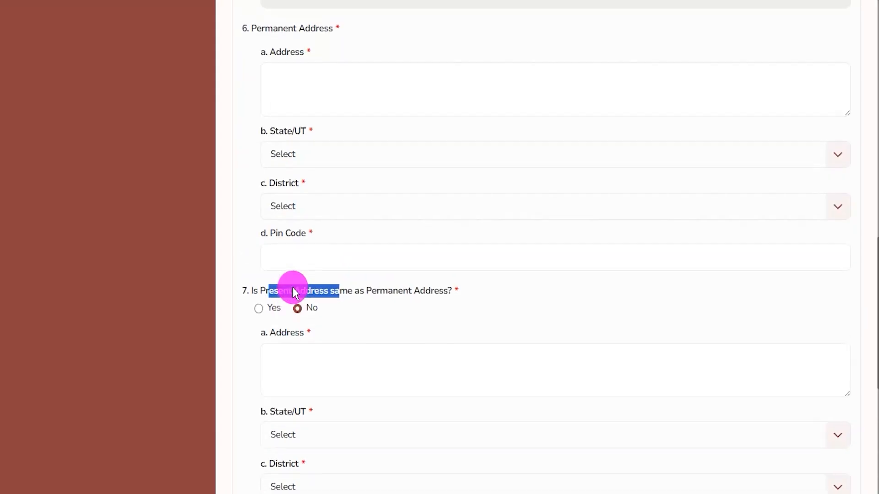
left_click_drag(274, 131, 320, 129)
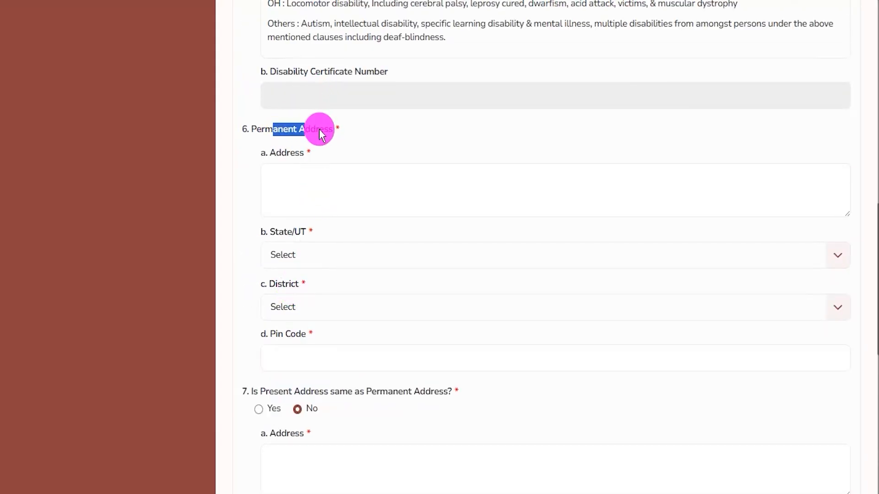
Step: Compare the question on whether the Present Address is the same with the Permanent Address section, down to the form's end
scroll(337, 264, "down", 4)
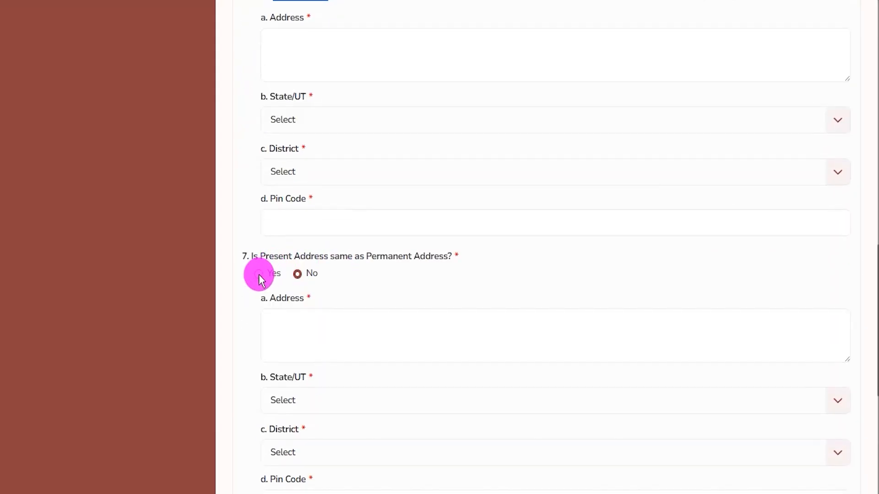
left_click_drag(266, 257, 304, 256)
scroll(310, 265, "up", 2)
scroll(310, 265, "up", 3)
left_click_drag(273, 196, 314, 197)
scroll(328, 314, "down", 2)
scroll(347, 313, "down", 8)
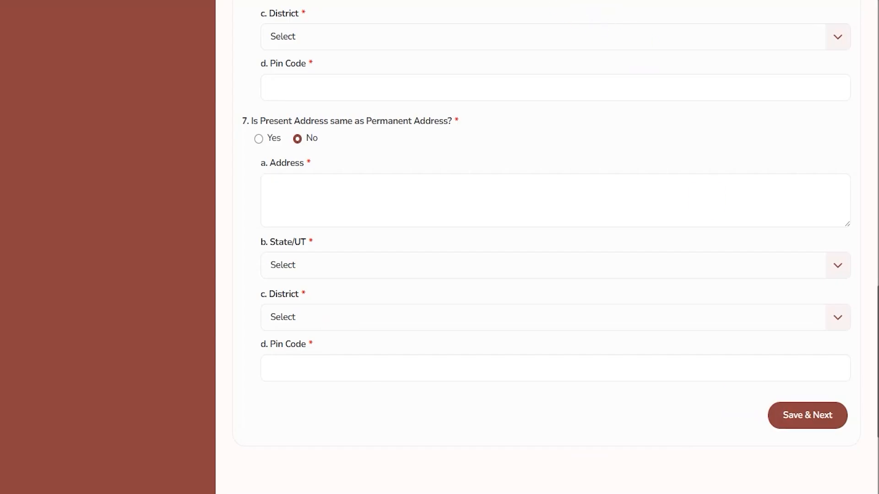
Step: Save the additional details, and mark the Declaration heading and Preview OTR on the Declaration page
mouse_move(741, 387)
left_mouse_down()
mouse_move(783, 393)
mouse_move(858, 438)
left_mouse_up()
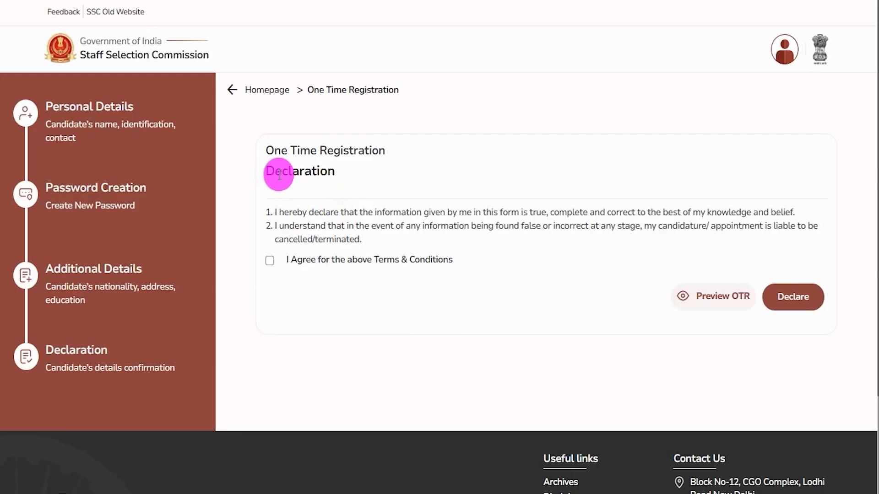
left_click_drag(274, 171, 327, 172)
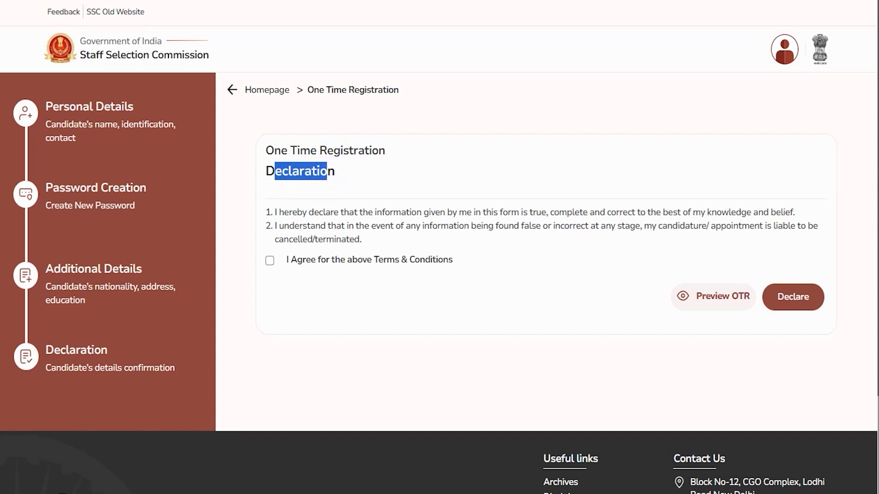
mouse_move(696, 145)
left_mouse_down()
mouse_move(709, 242)
mouse_move(705, 285)
left_mouse_up()
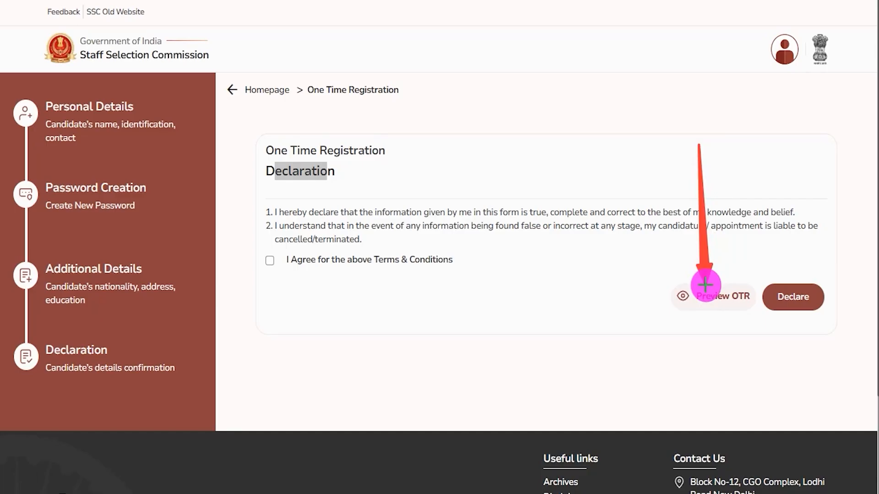
left_click_drag(705, 285, 706, 285)
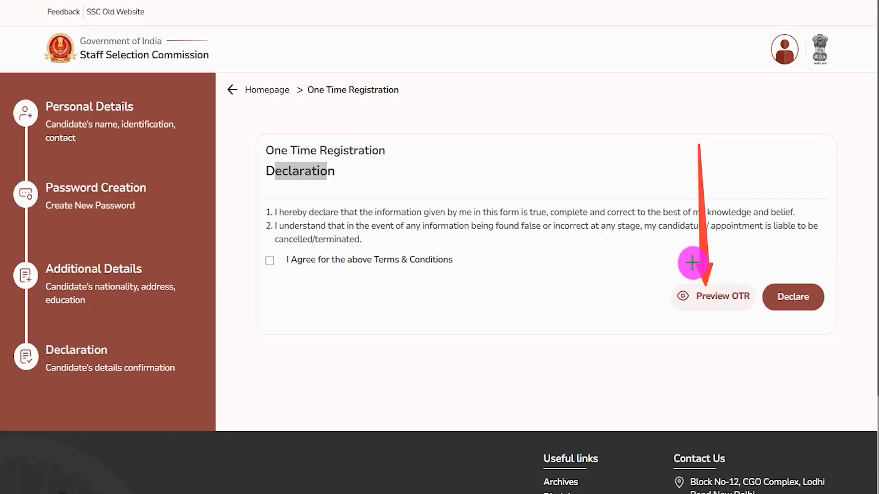
Step: Agree to the Terms & Conditions and submit the One Time Registration declaration
left_click(314, 171)
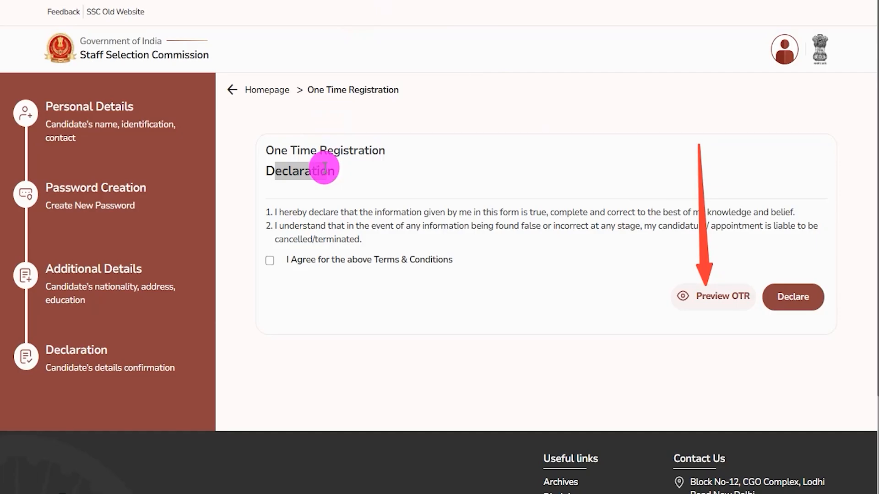
left_click(269, 262)
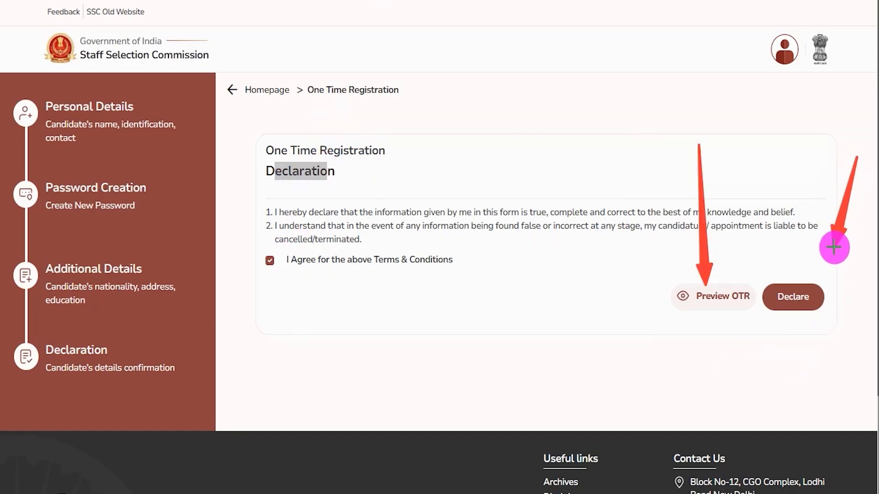
left_click(805, 293)
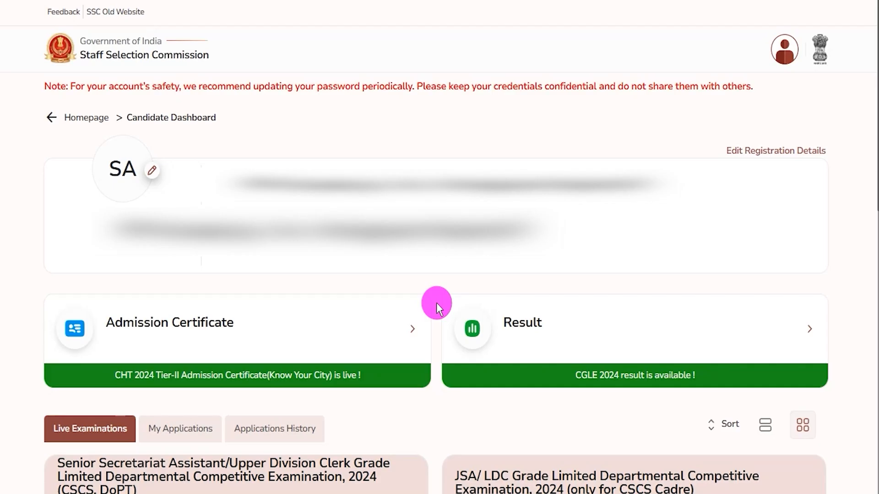
Step: Open the Change Profile Picture dialog from the Candidate Dashboard and cancel it
left_click(151, 173)
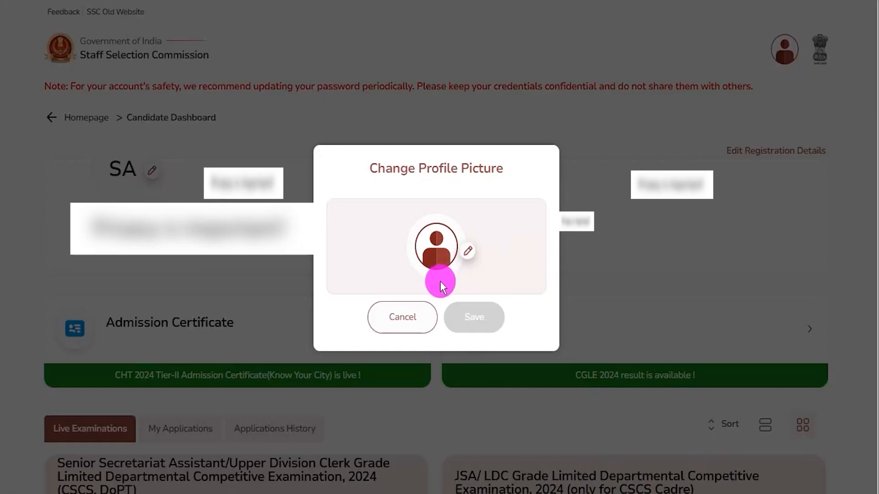
left_click(402, 317)
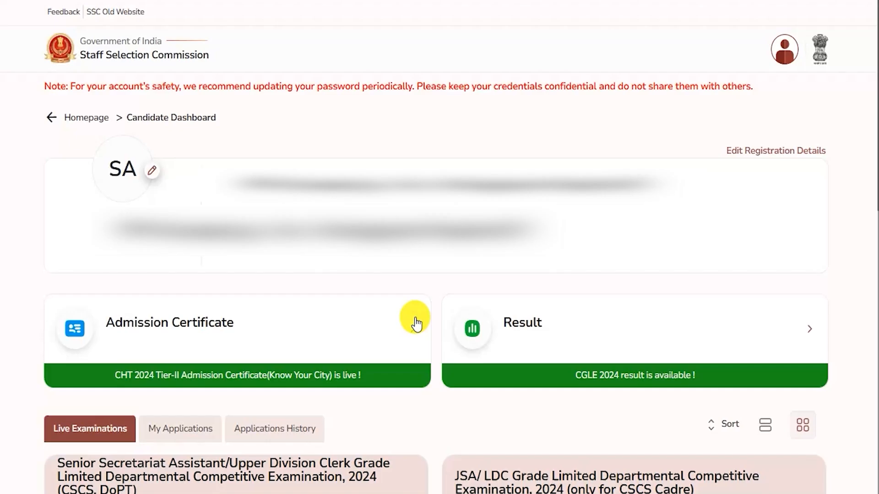
Step: Point out the Apply options for the Senior Secretariat Assistant/Upper Division Clerk and JSA/LDC examinations under Live Examinations
scroll(437, 237, "down", 5)
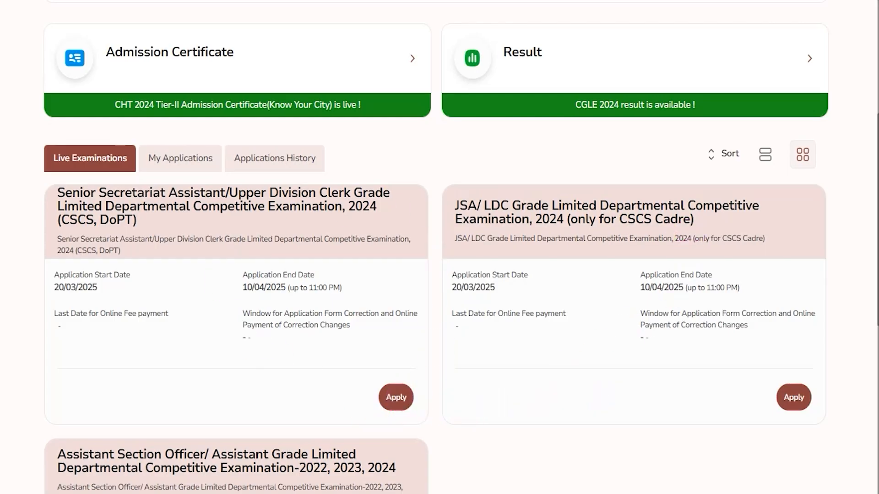
left_click_drag(308, 369, 376, 394)
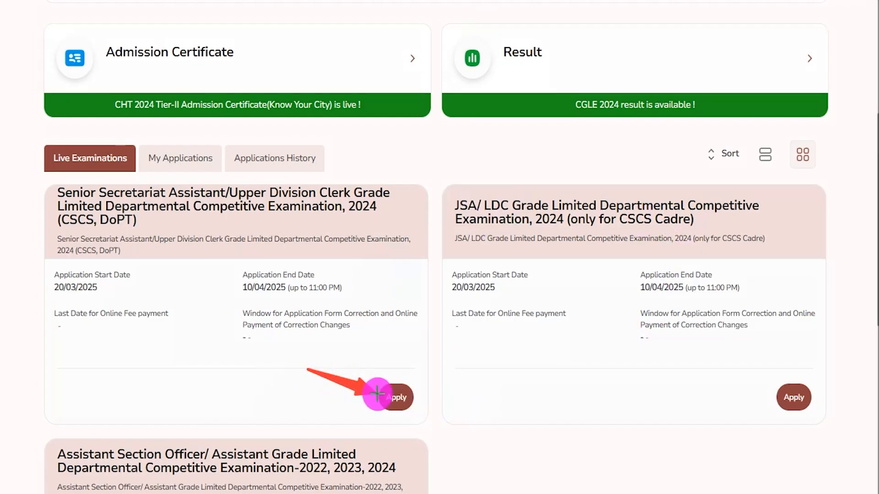
left_click_drag(850, 326, 814, 381)
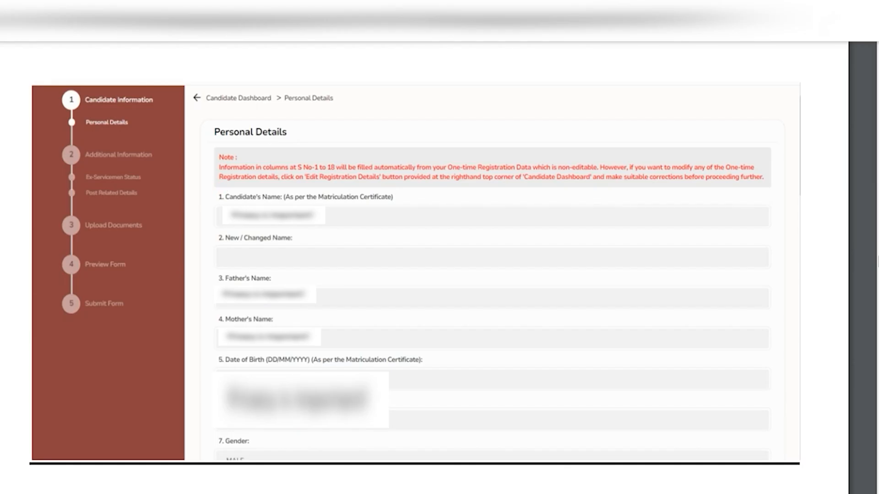
Step: Review the sample application form from the Personal Details fields through to the Ex-Servicemen Status section
scroll(415, 275, "down", 10)
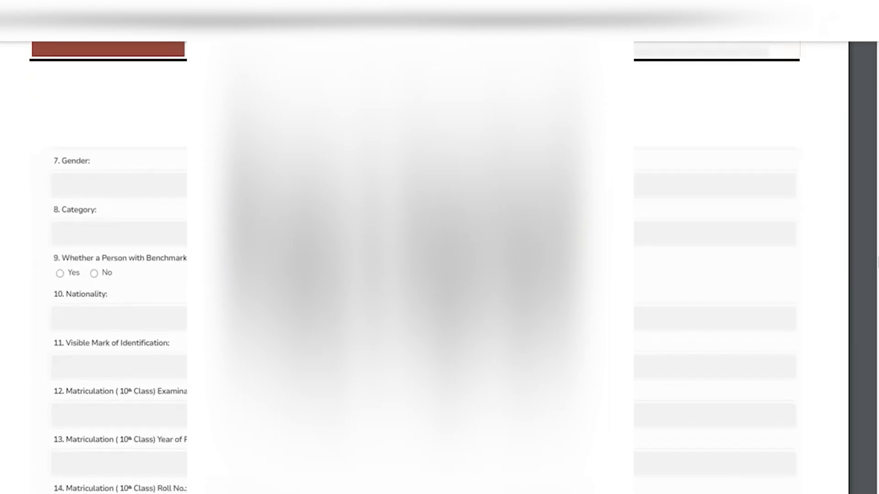
scroll(415, 275, "down", 10)
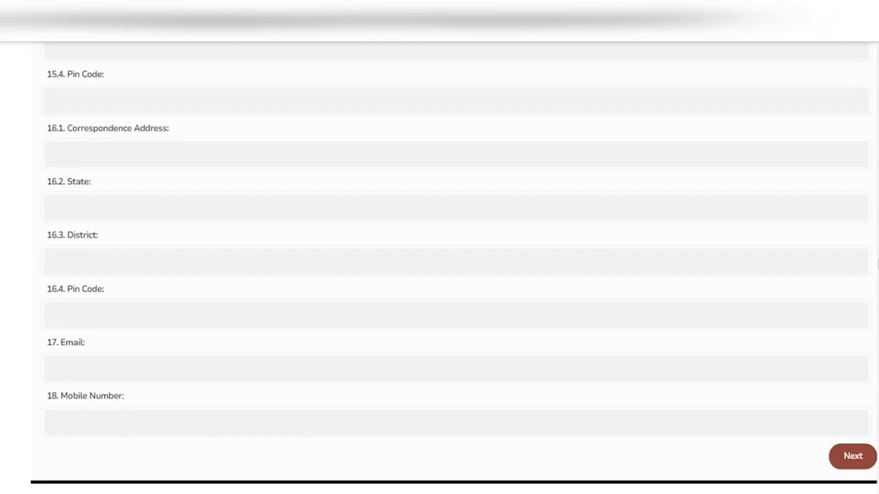
scroll(439, 275, "down", 7)
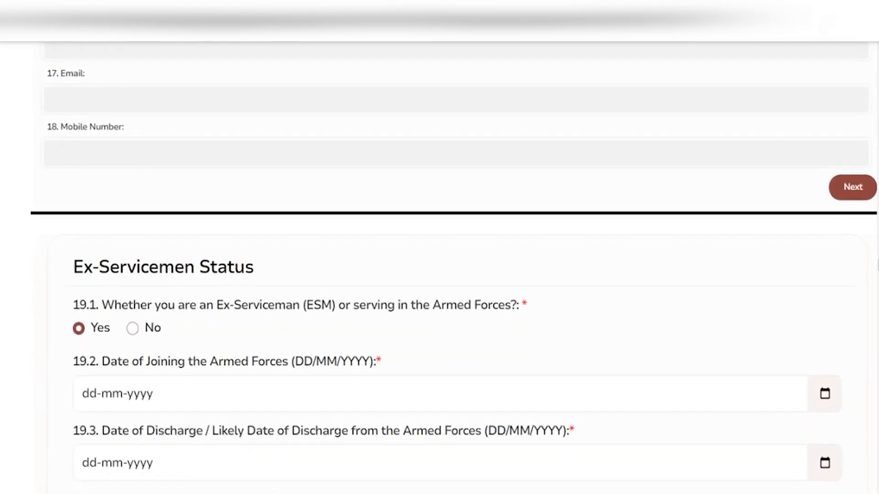
scroll(439, 274, "down", 1)
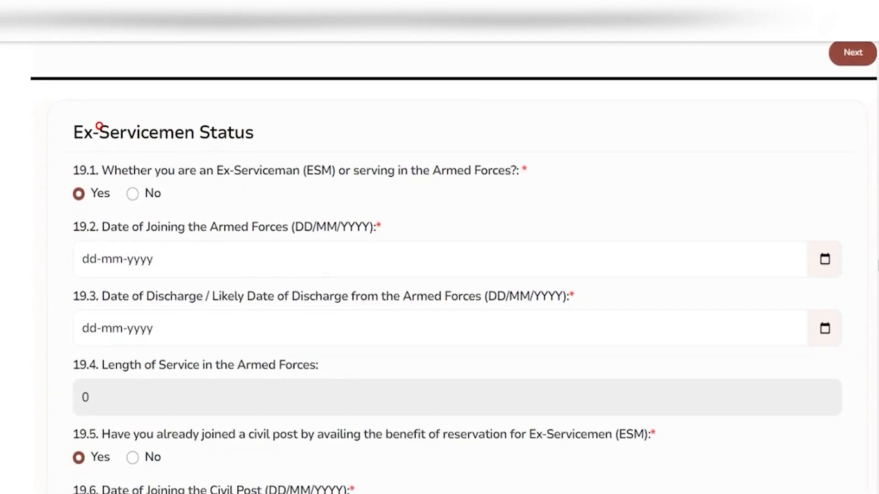
Step: Review the Ex-Servicemen Status questions and the Post Related Details fields for region, post code, post name and level of post
scroll(439, 275, "down", 1)
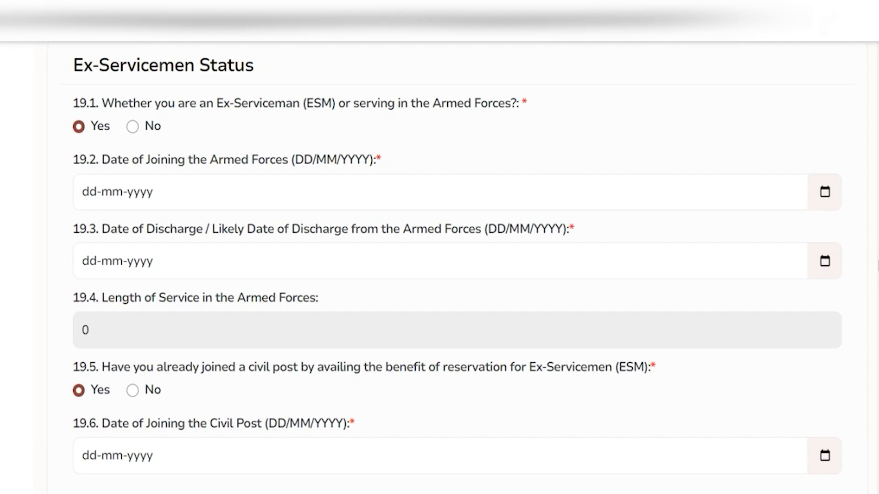
scroll(440, 266, "down", 2)
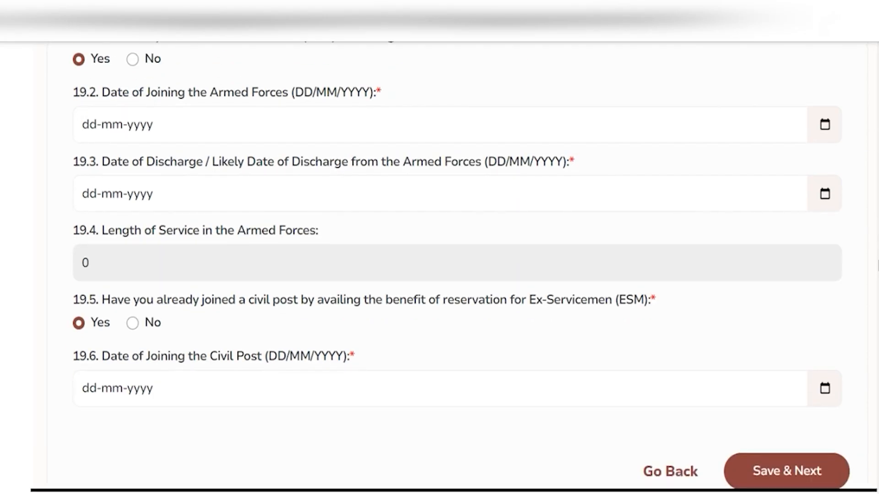
scroll(440, 265, "down", 15)
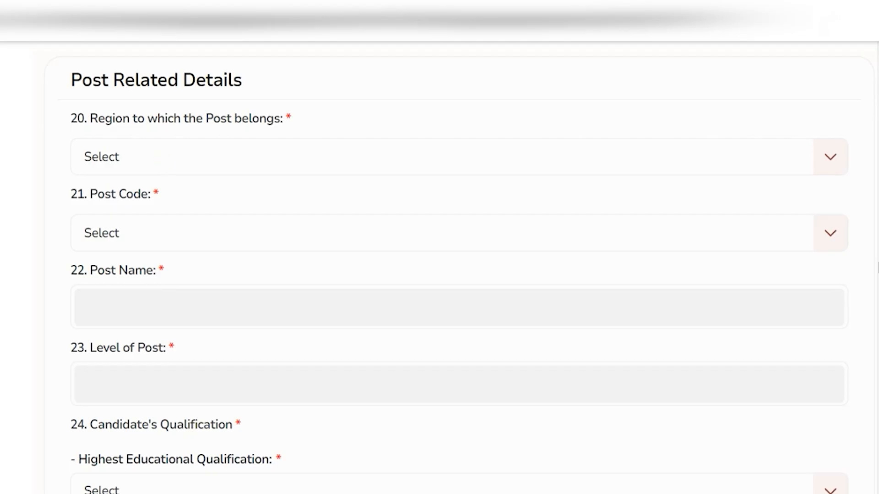
left_click(166, 305)
left_click(172, 384)
Step: Examine the Candidate's Qualification fields and the Essential Qualification declaration checkbox in the sample form
scroll(457, 275, "down", 5)
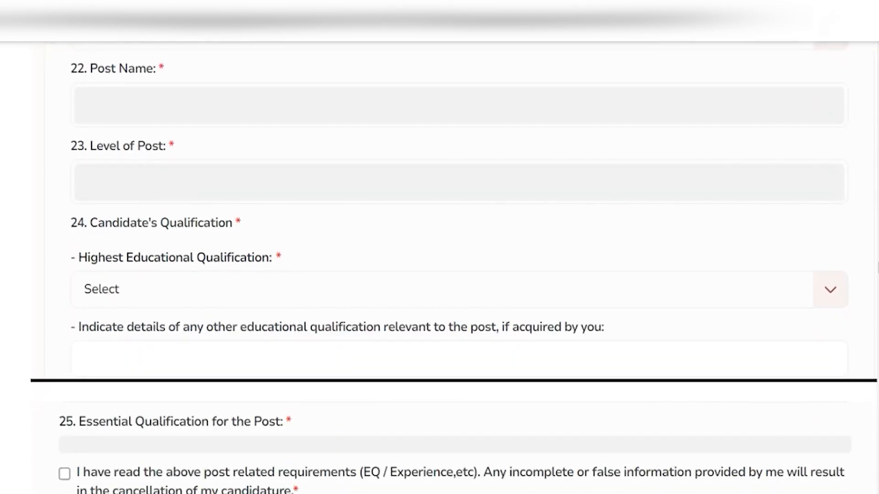
left_click(169, 294)
left_click(150, 421)
scroll(440, 275, "down", 3)
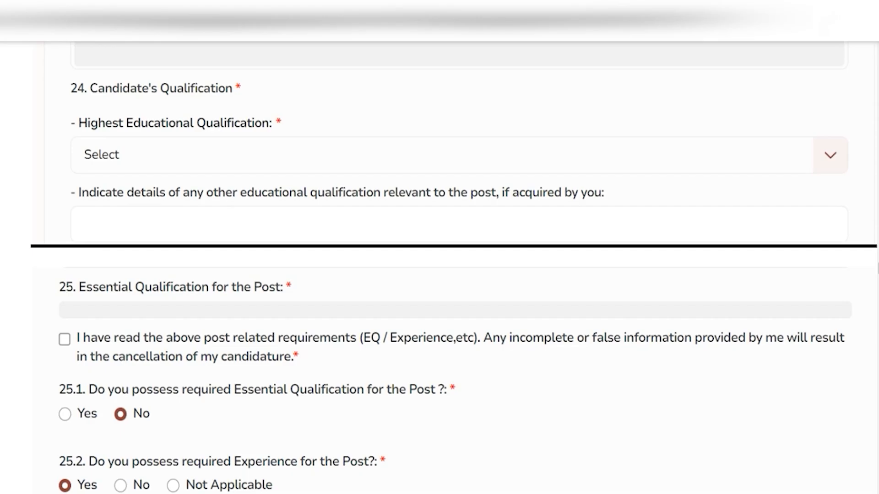
left_click(323, 343)
left_click(64, 339)
Step: Point out the answer options for possessing the required Essential Qualification (25.1) and the required Experience (25.2) for the post
left_click(210, 393)
scroll(439, 268, "down", 2)
left_click(68, 349)
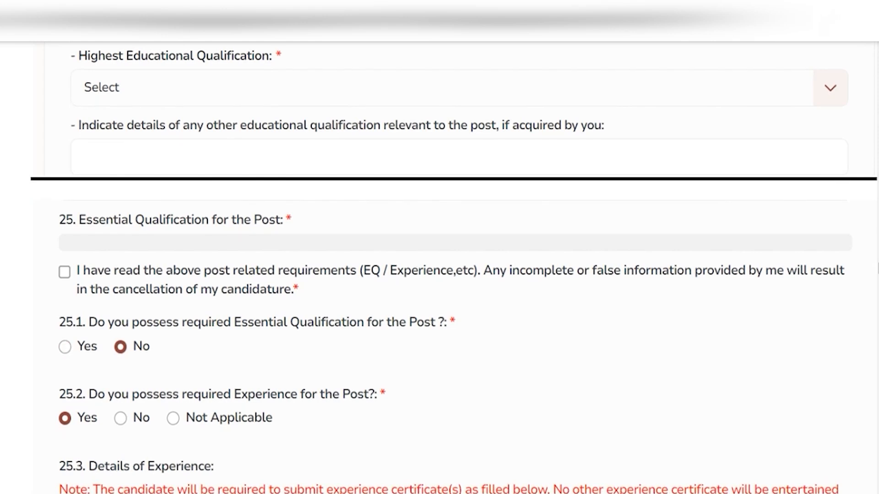
left_click(138, 397)
left_click(67, 420)
left_click(173, 418)
Step: Point out the Details of Experience fields for organisation, designation, nature of duties and period of service from and to
scroll(439, 260, "down", 5)
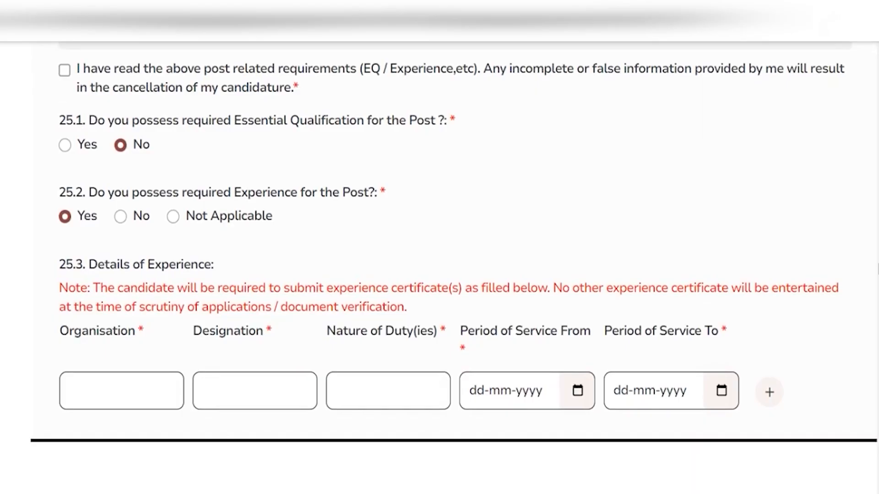
left_click(117, 268)
left_click(121, 393)
left_click(249, 400)
left_click(363, 385)
left_click(514, 395)
left_click(651, 387)
Step: Review the Preference of Examination Centres section with its notes and the three preference fields
scroll(439, 247, "down", 10)
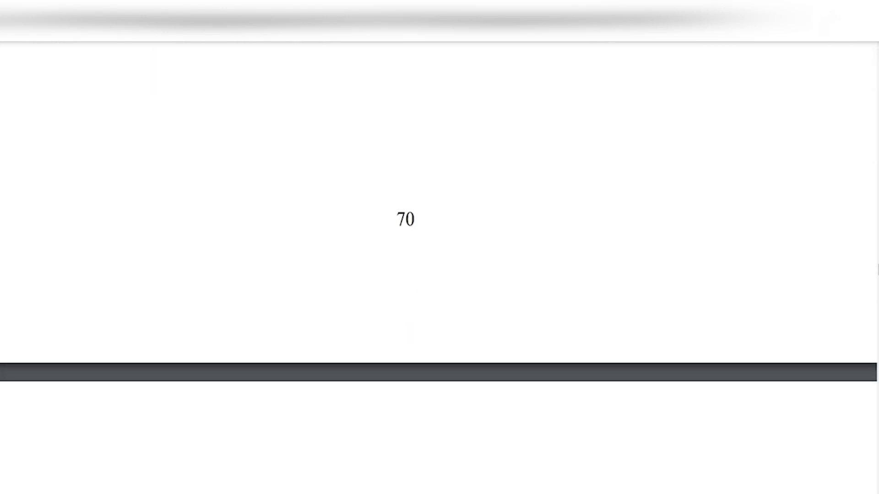
scroll(439, 247, "down", 2)
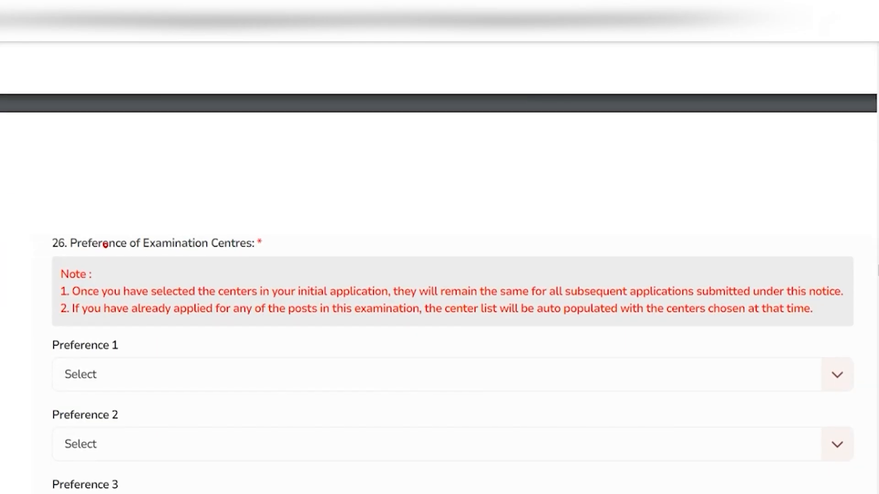
scroll(103, 244, "down", 3)
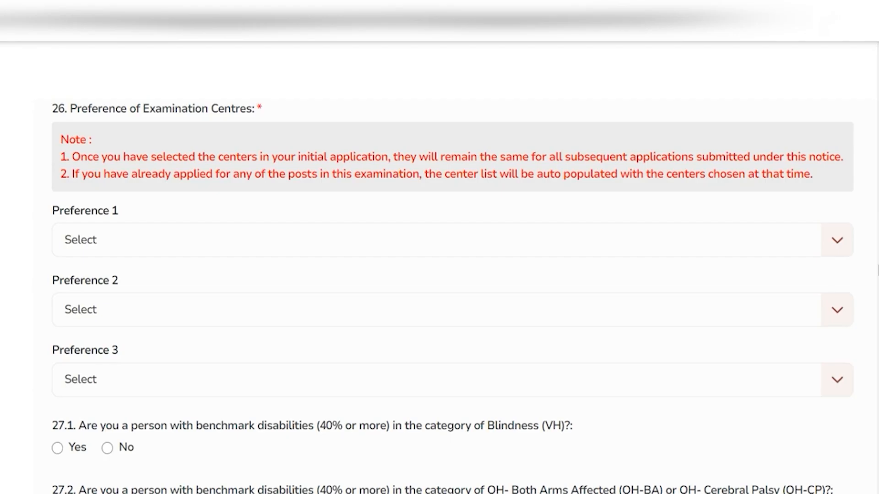
scroll(439, 265, "down", 3)
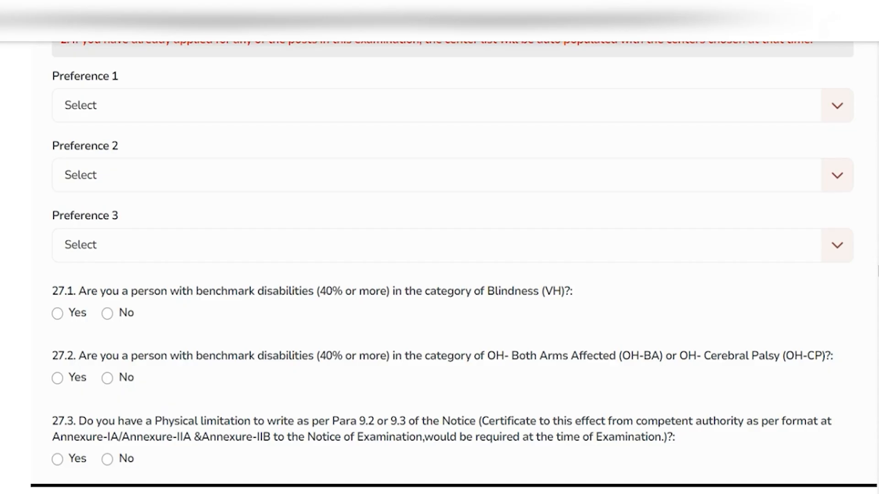
Step: Examine the benchmark disability, physical limitation and scribe questions from 27.1 to 27.6
scroll(118, 318, "down", 2)
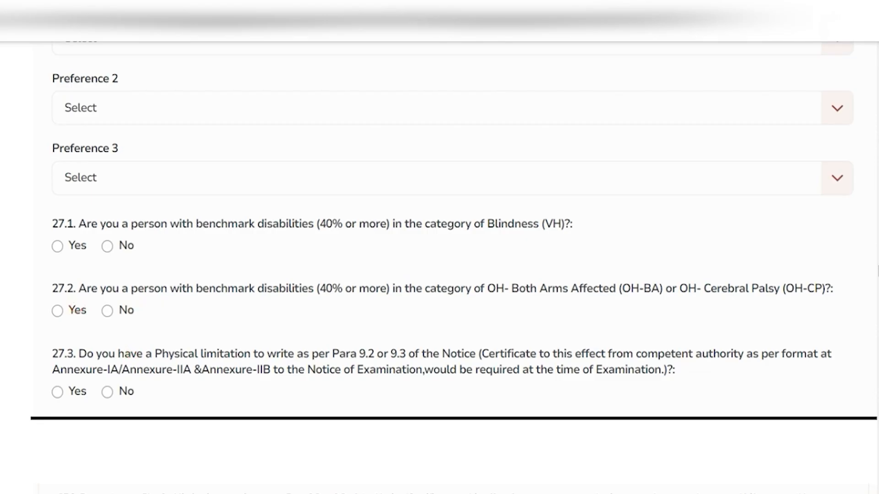
scroll(453, 267, "down", 3)
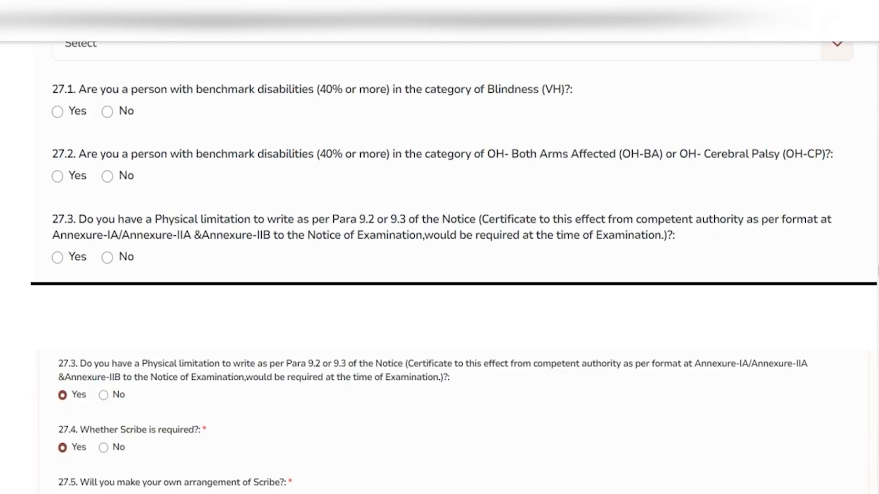
scroll(453, 267, "down", 3)
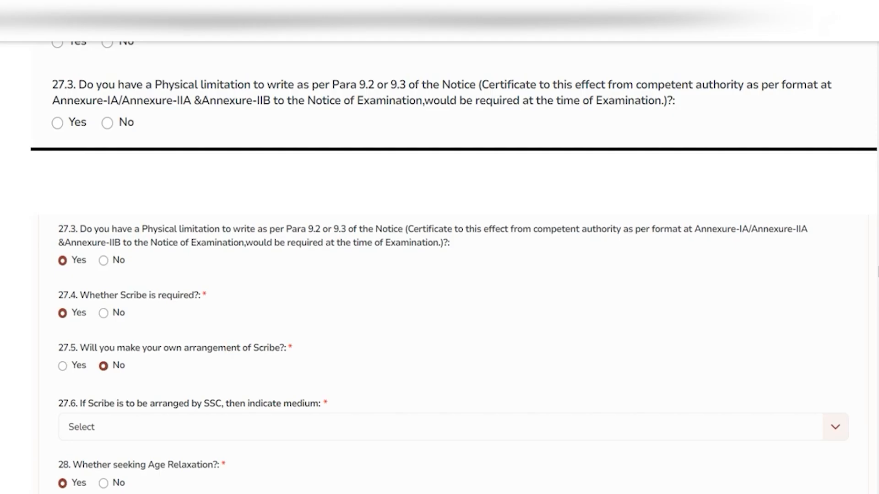
scroll(439, 275, "down", 2)
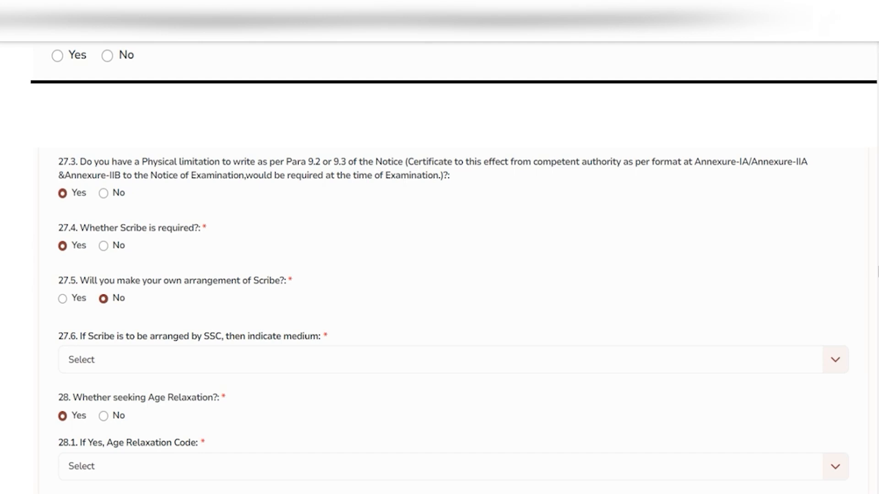
Step: Point out the Age Relaxation Code, Medium of Skill Test and Confirm Medium of Skill Test fields
scroll(147, 341, "down", 4)
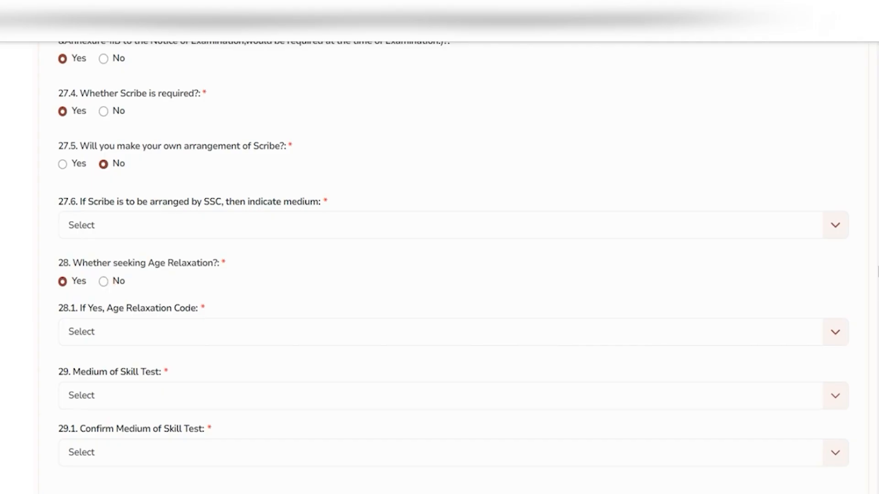
left_click(112, 335)
scroll(453, 274, "down", 2)
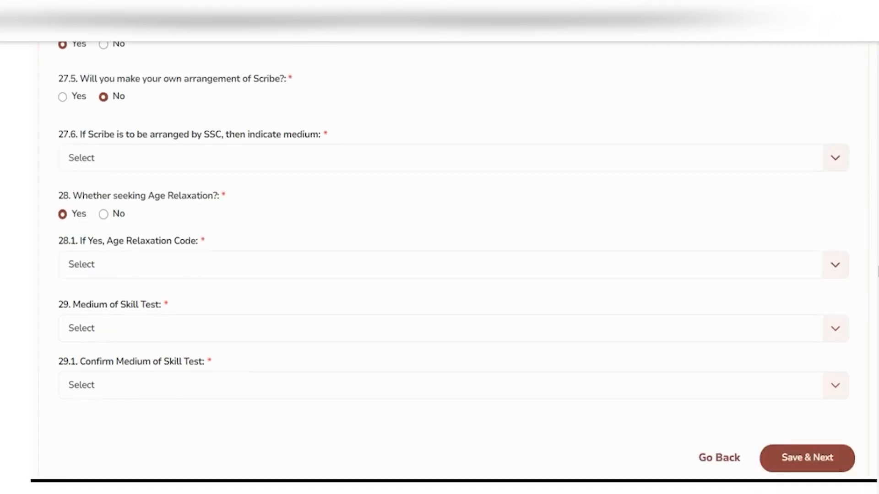
left_click(89, 303)
left_click(128, 329)
scroll(454, 265, "down", 3)
left_click(136, 253)
left_click(111, 231)
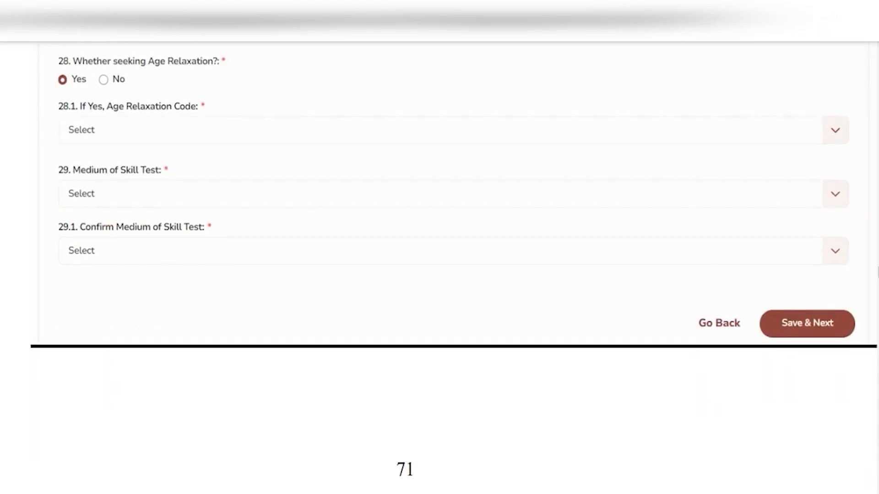
Step: Review the live photograph and signature requirements in the Upload Documents section and point out the signature upload option
scroll(454, 267, "up", 2)
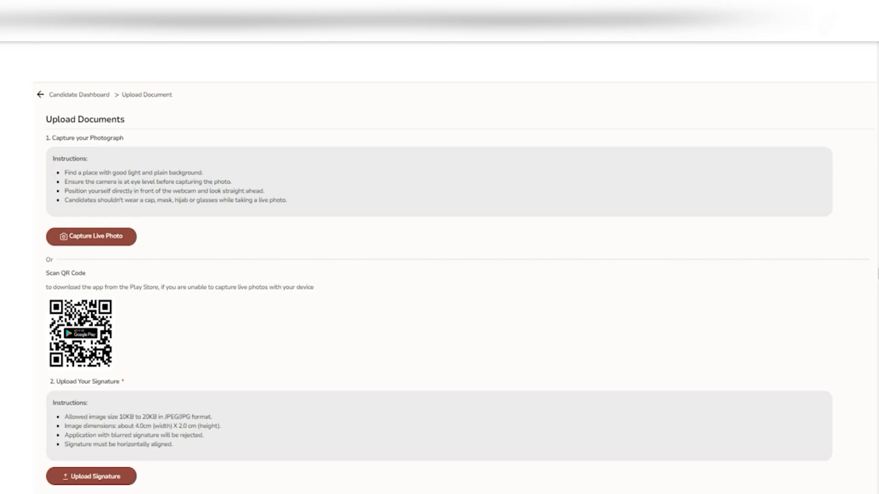
left_click(91, 476)
scroll(440, 284, "down", 2)
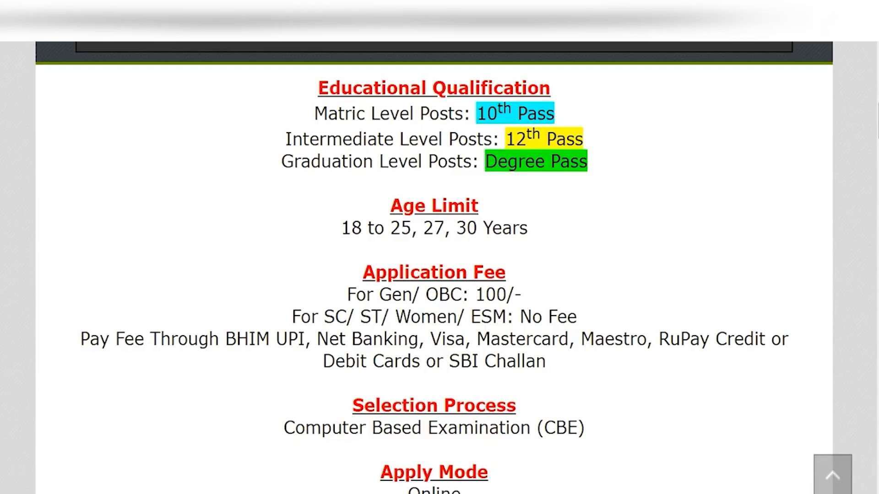
Step: Highlight the application fee for Gen/OBC and the fee entry for SC/ST/Women/ESM candidates on the recruitment details page
left_click_drag(380, 294, 521, 294)
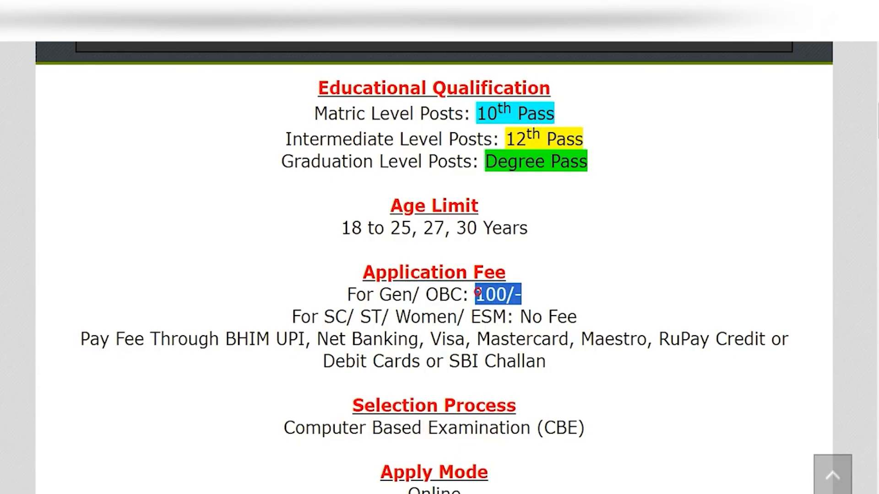
left_click_drag(324, 316, 576, 316)
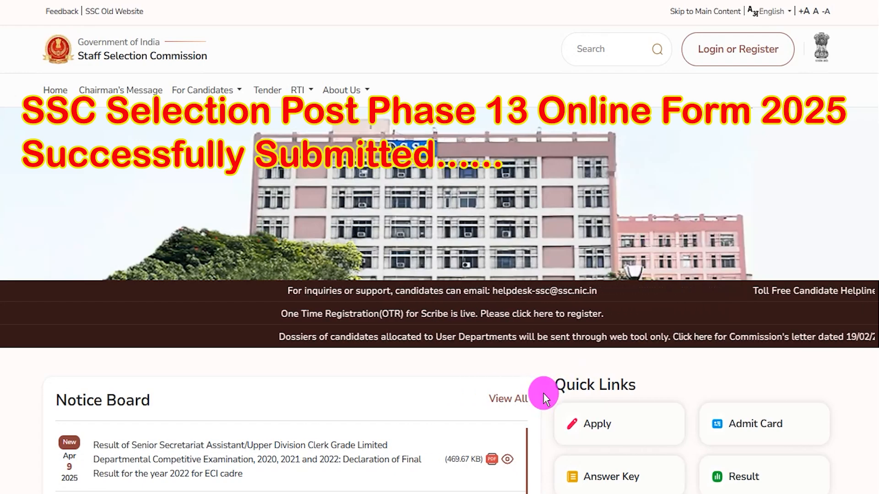
scroll(543, 392, "down", 4)
scroll(543, 393, "down", 14)
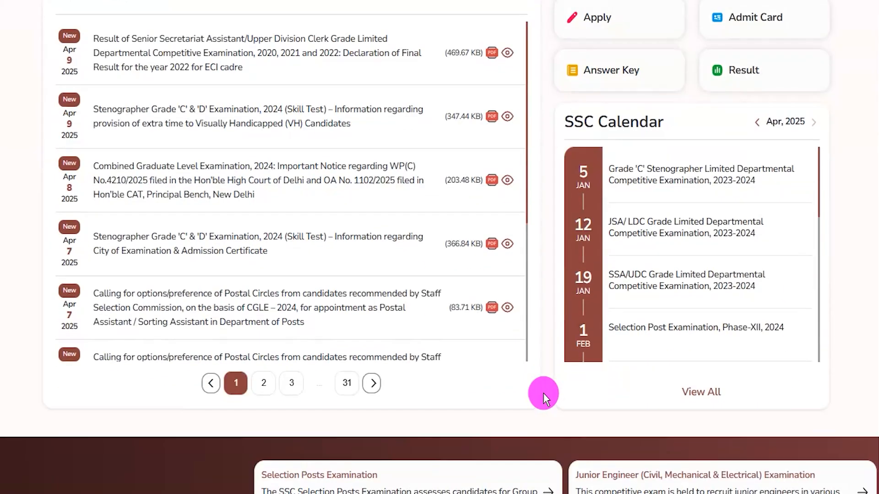
scroll(543, 392, "down", 10)
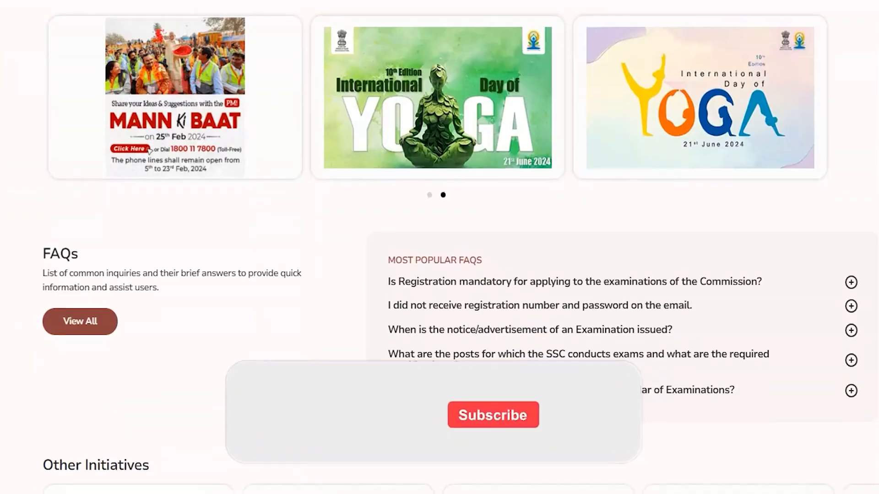
scroll(543, 393, "up", 6)
scroll(543, 393, "up", 20)
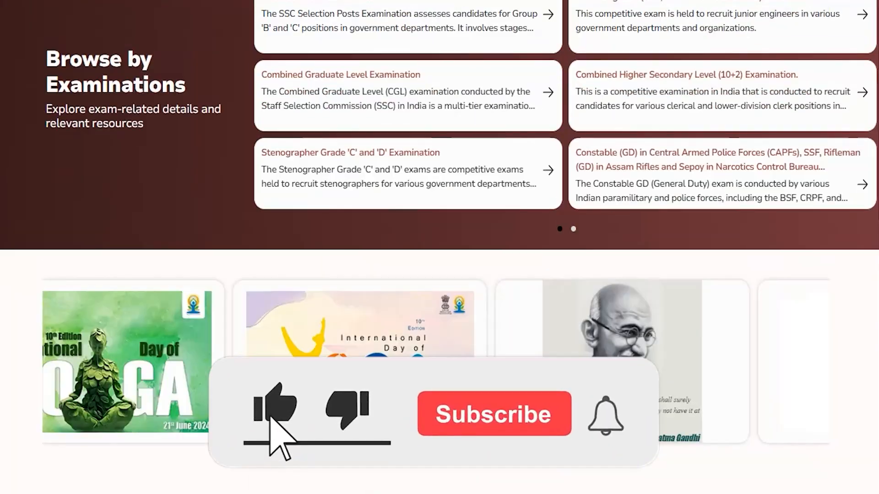
scroll(543, 393, "up", 3)
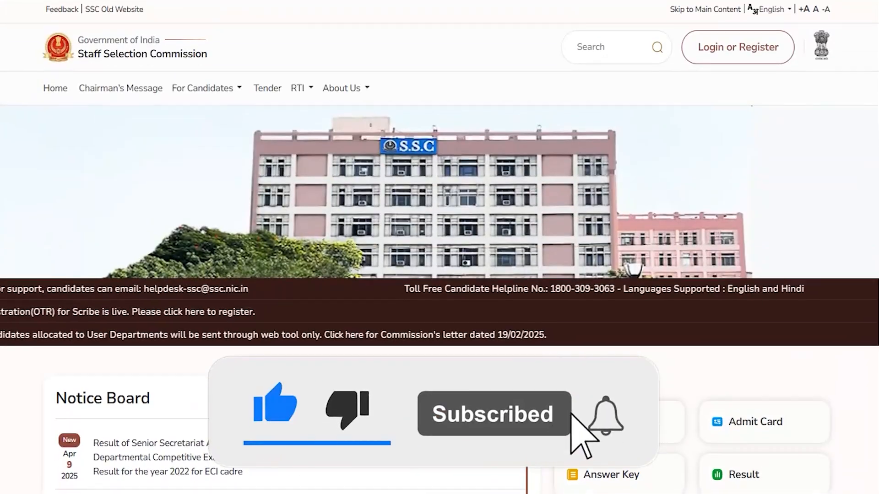